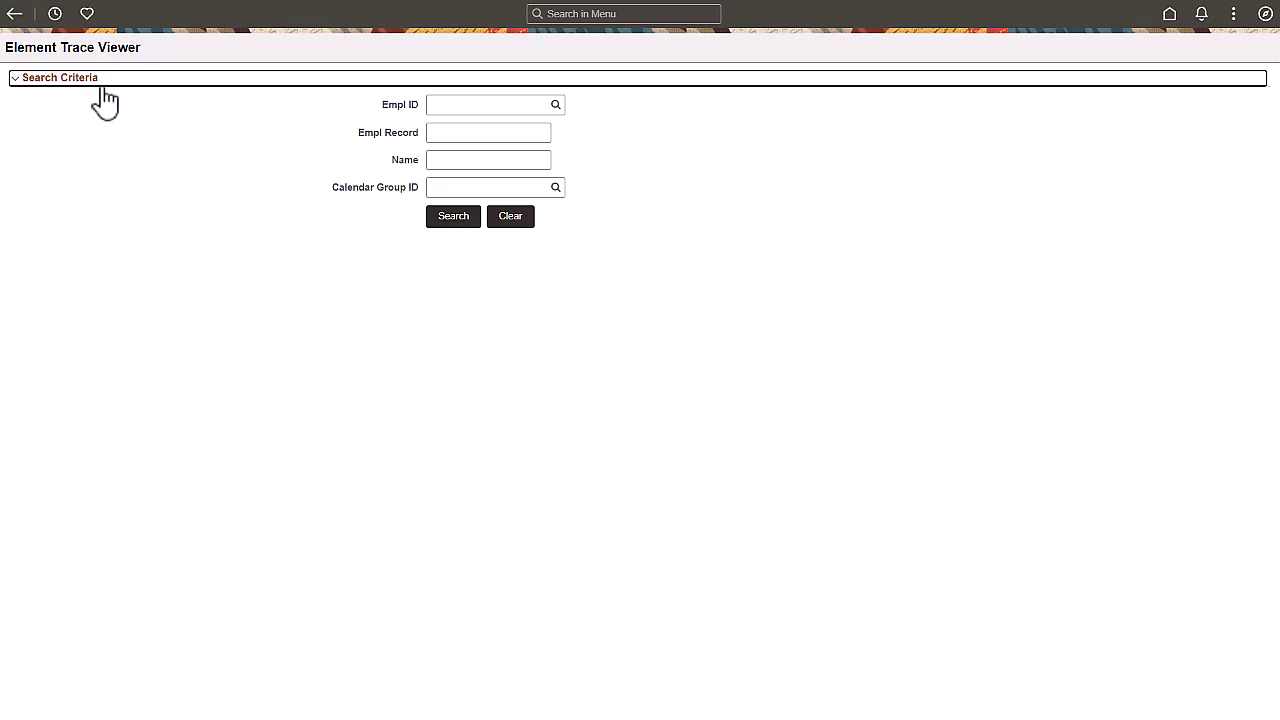
Search for the sample employee by Empl ID and open their KY 2024M01 element trace.
{"action": "left_click", "coordinate": [440, 108]}
{"action": "type", "text": "KY0002"}
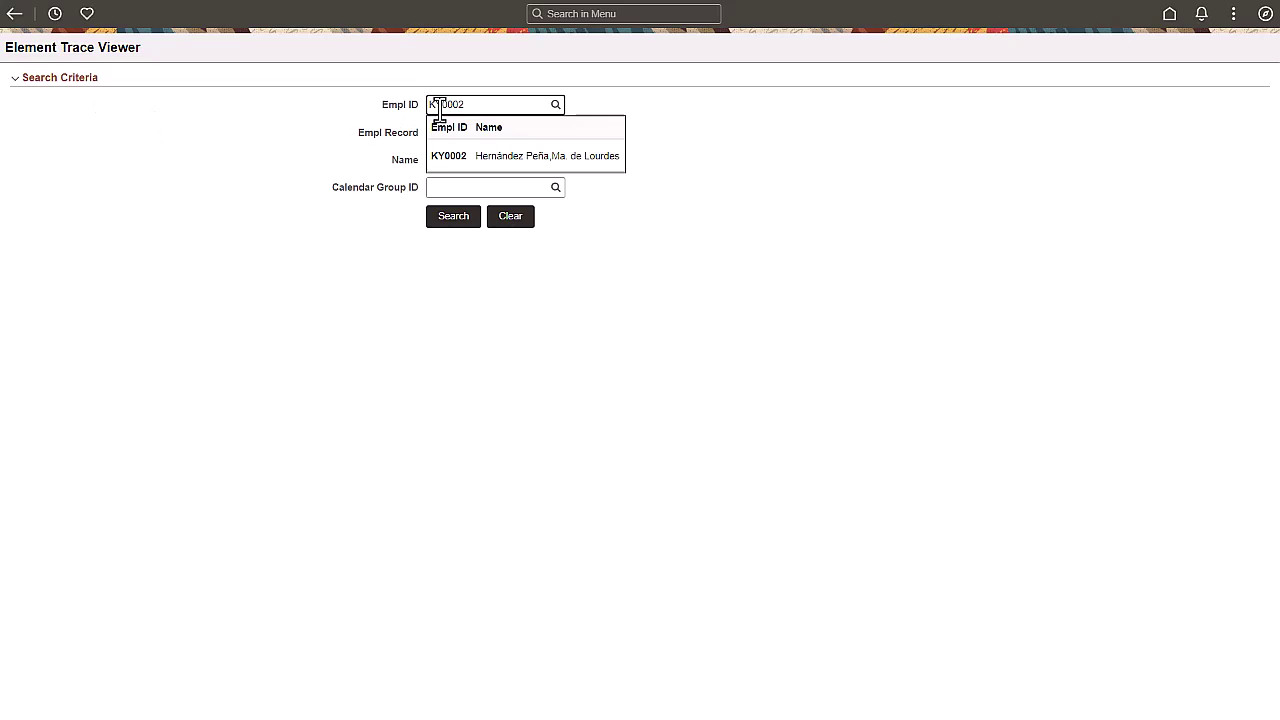
{"action": "left_click", "coordinate": [448, 157]}
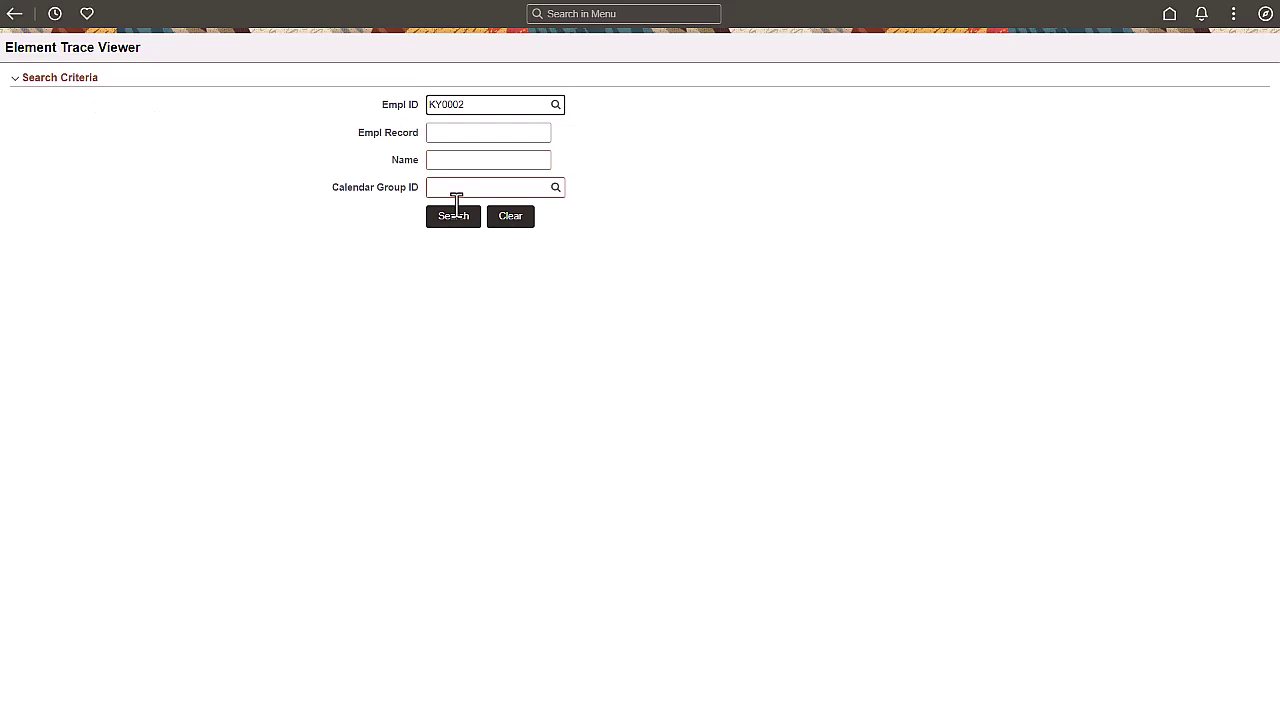
{"action": "left_click", "coordinate": [458, 220]}
{"action": "left_click", "coordinate": [550, 314]}
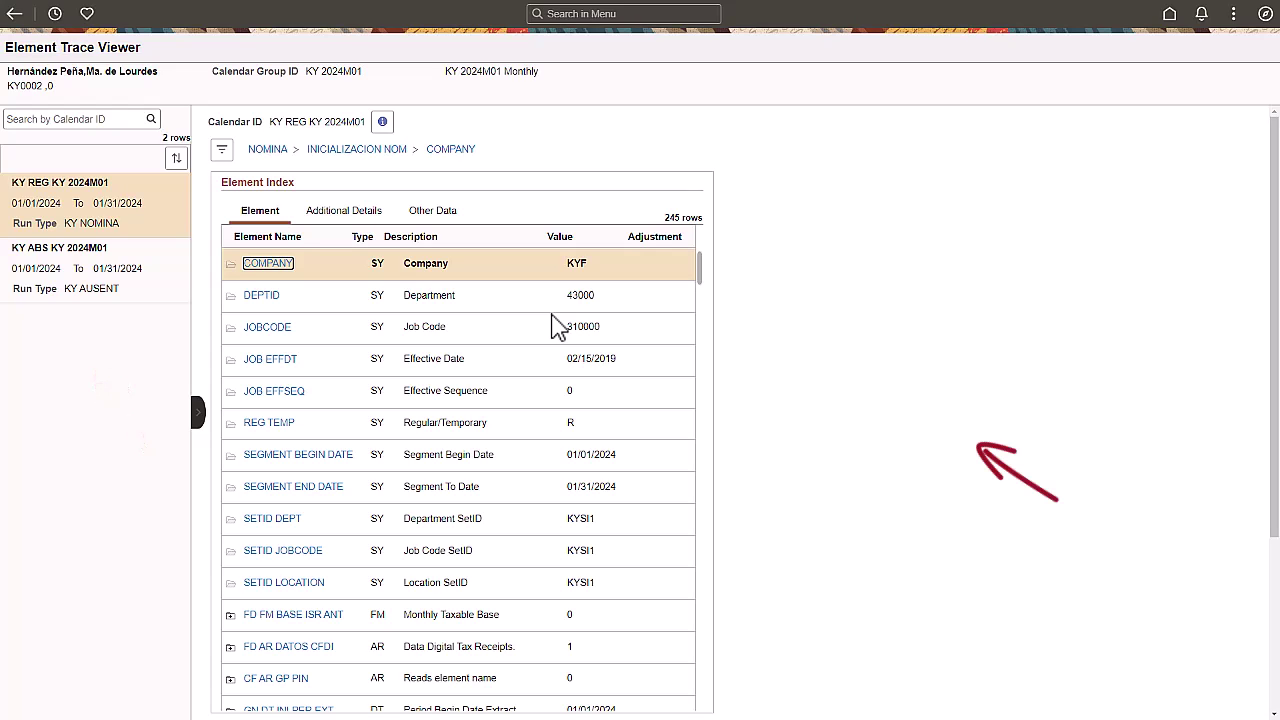
Collapse the calendar list, review the calendar's run summary, then close the summary popup.
{"action": "scroll", "coordinate": [1273, 697], "scroll_direction": "down", "scroll_amount": 2}
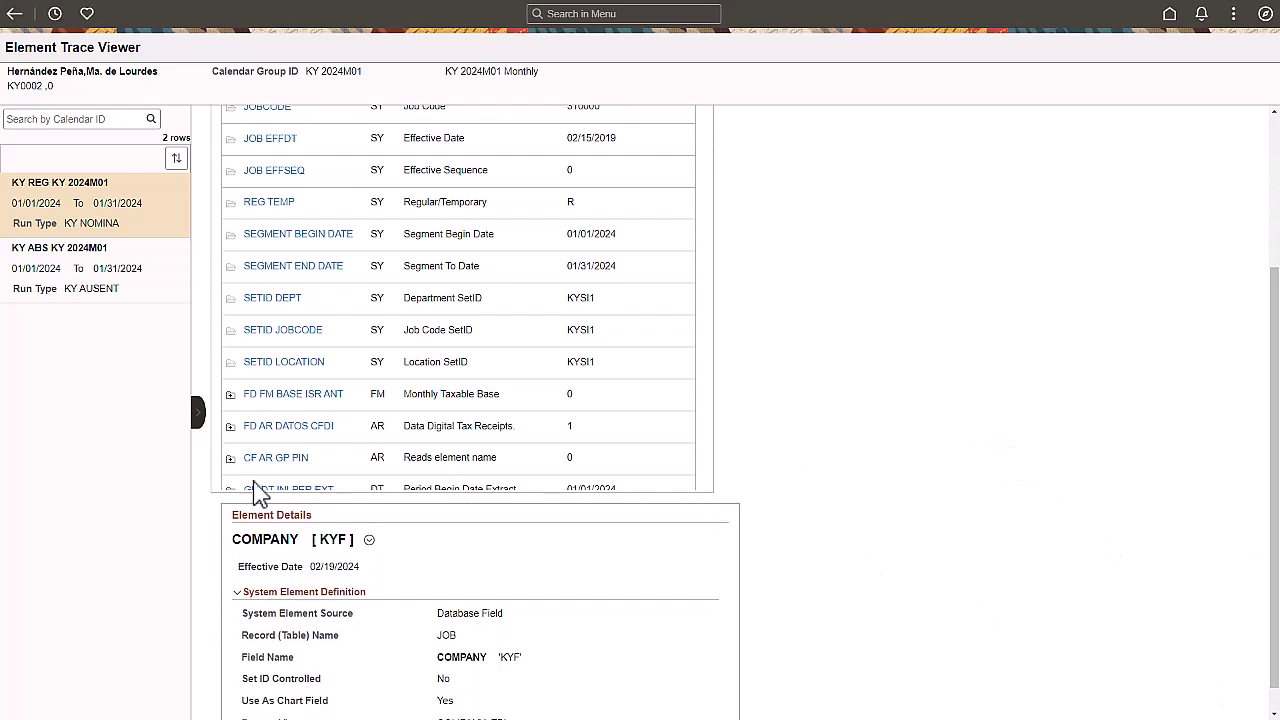
{"action": "left_click", "coordinate": [199, 418]}
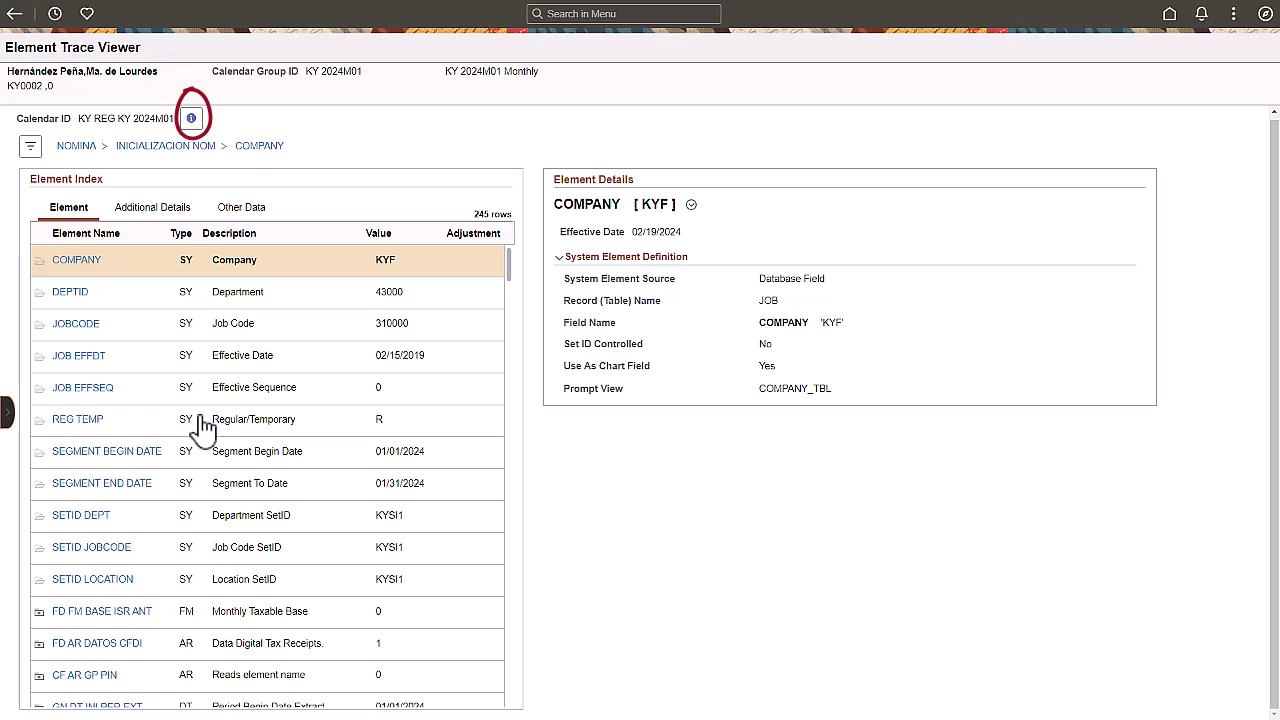
{"action": "left_click", "coordinate": [192, 120]}
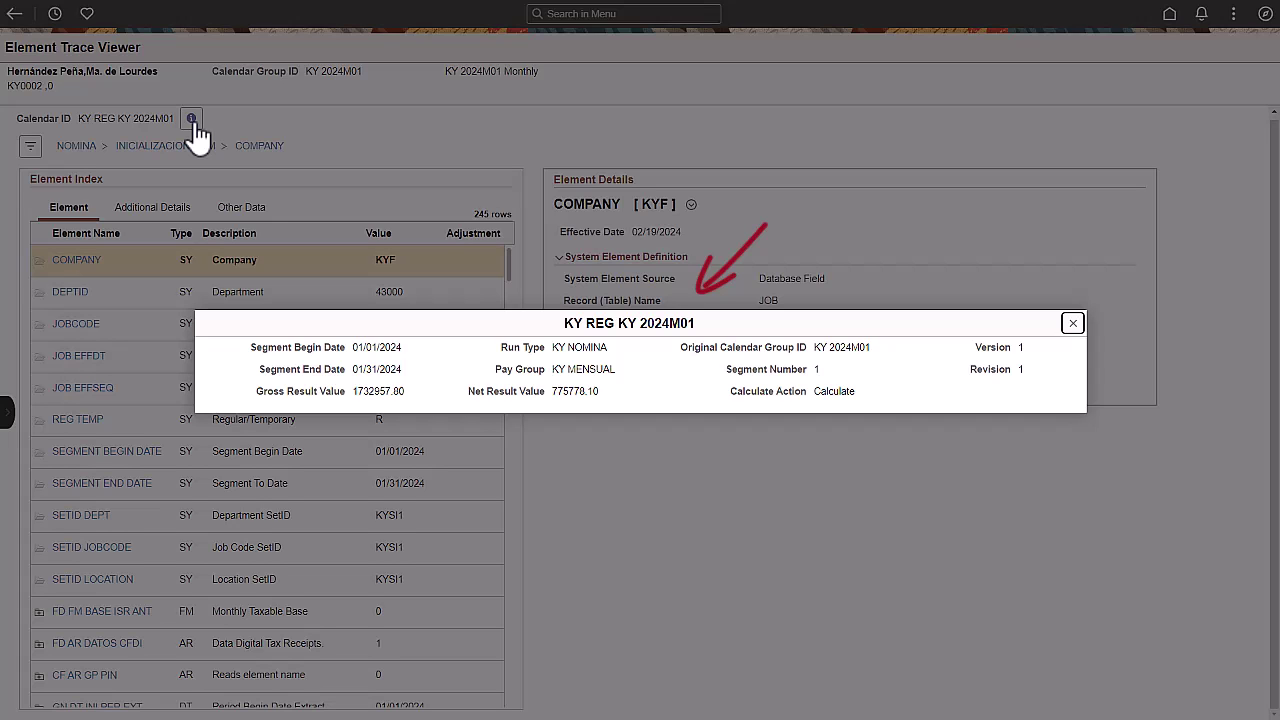
{"action": "left_click", "coordinate": [1073, 324]}
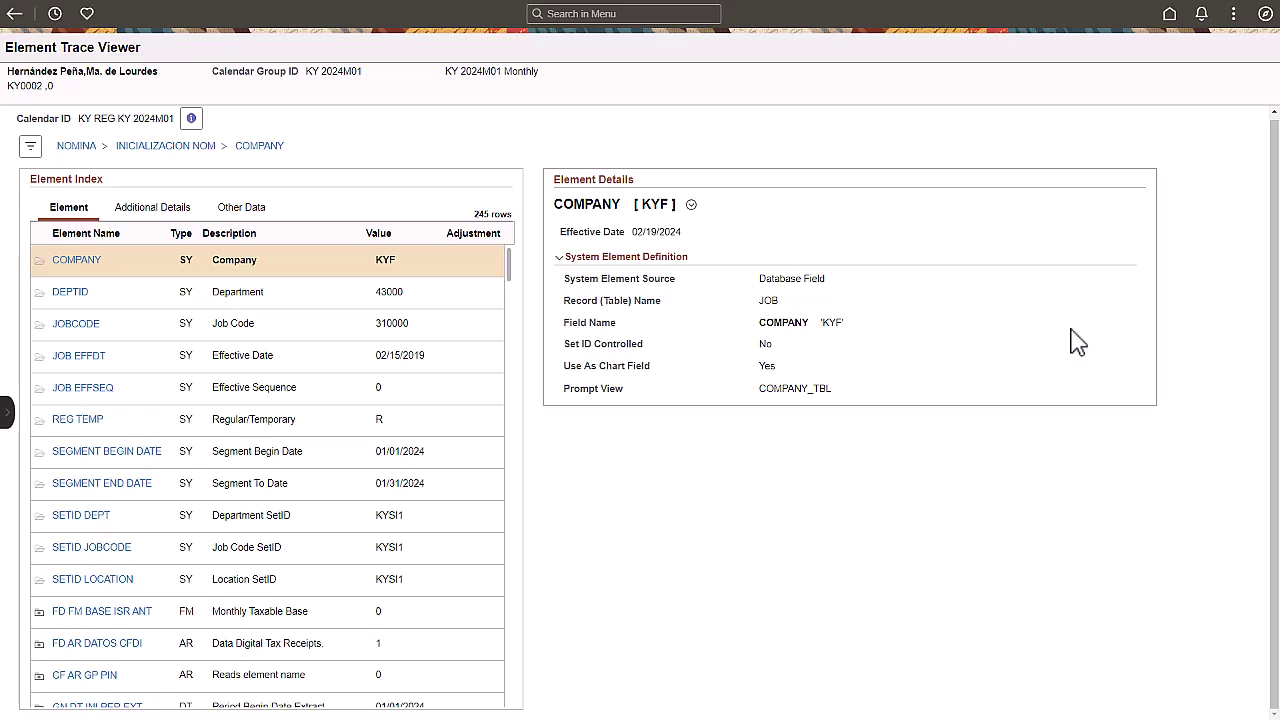
Trace SUELDO, expanding Other Updated Elements and toggling Additional Element Information open and closed.
{"action": "mouse_move", "coordinate": [508, 270]}
{"action": "left_mouse_down"}
{"action": "mouse_move", "coordinate": [508, 322]}
{"action": "mouse_move", "coordinate": [474, 383]}
{"action": "left_mouse_up"}
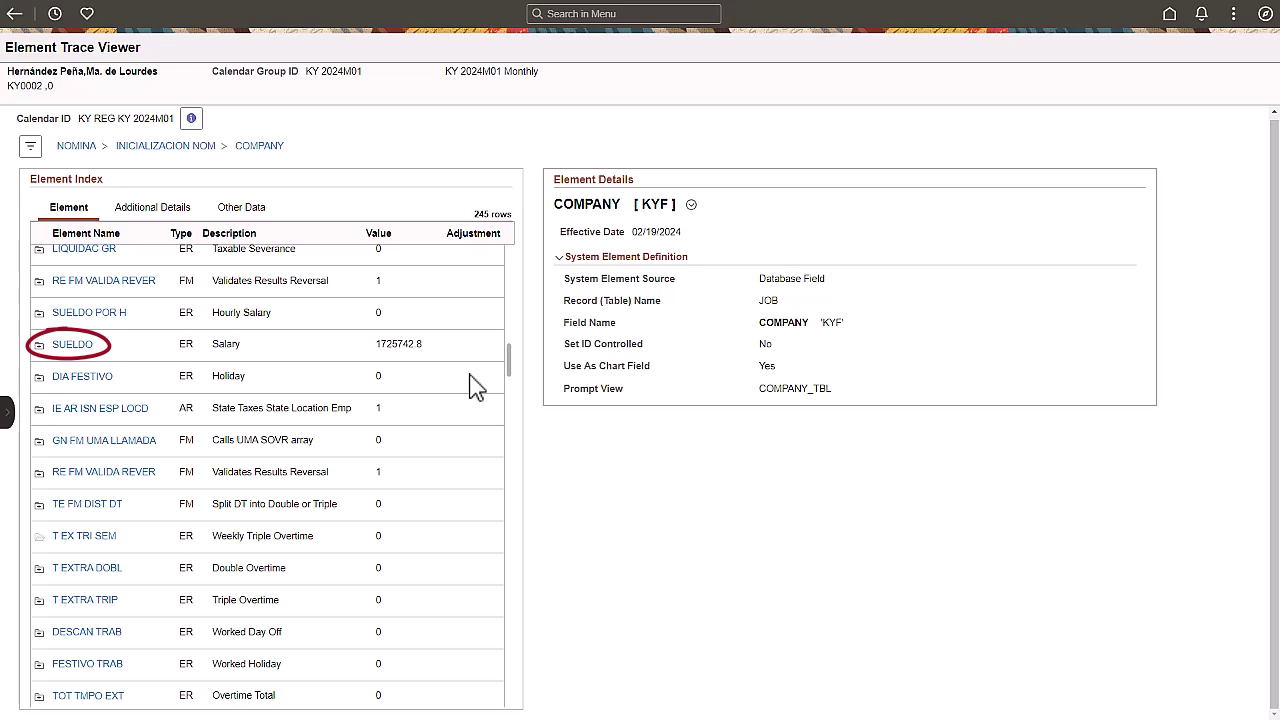
{"action": "left_click", "coordinate": [40, 345]}
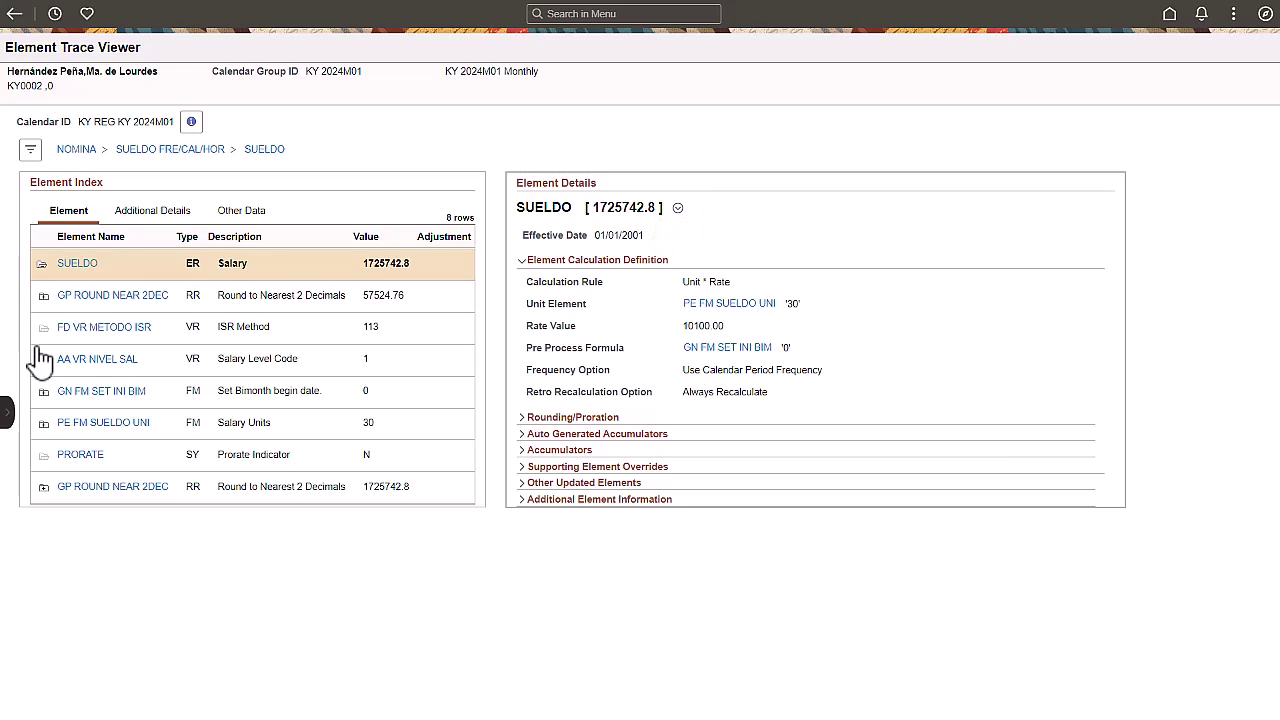
{"action": "left_click", "coordinate": [528, 487]}
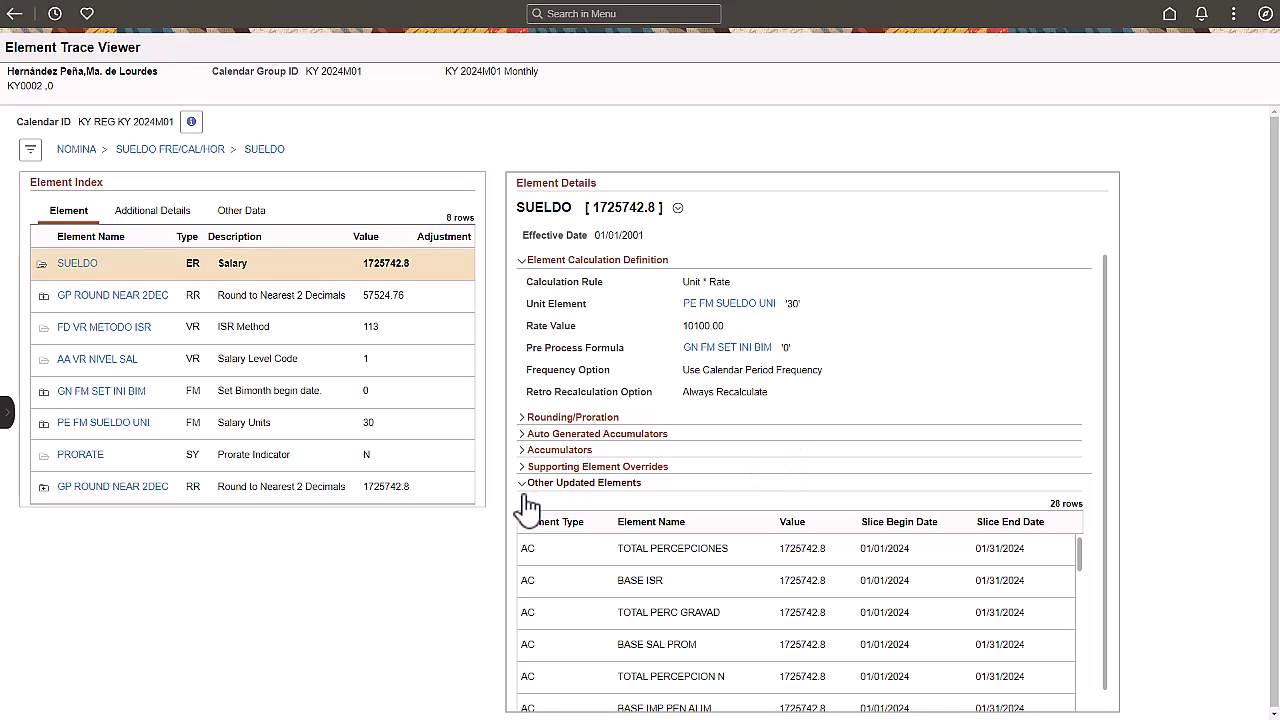
{"action": "left_click", "coordinate": [523, 485]}
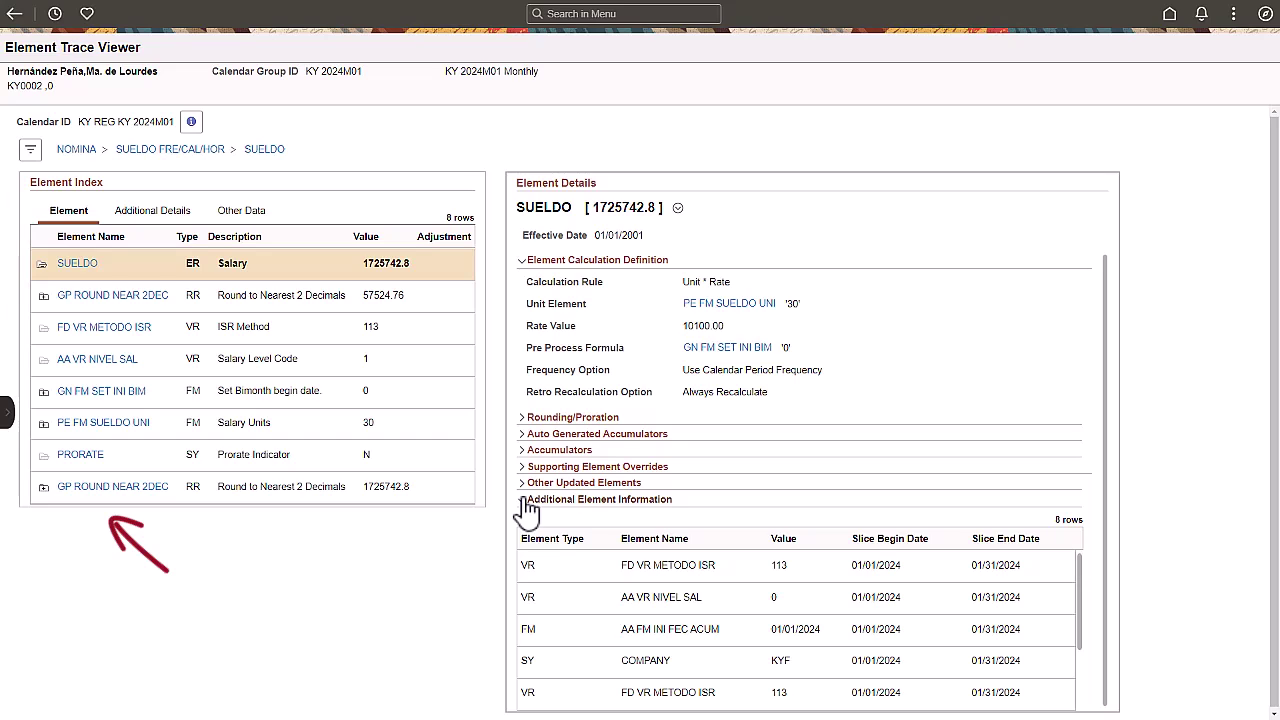
{"action": "left_click", "coordinate": [524, 503]}
Drill from PE FM SUELDO UNI through PE FM DIAS PER into GN FM SDO DIAS FRE, showing its Actions.
{"action": "left_click", "coordinate": [46, 424]}
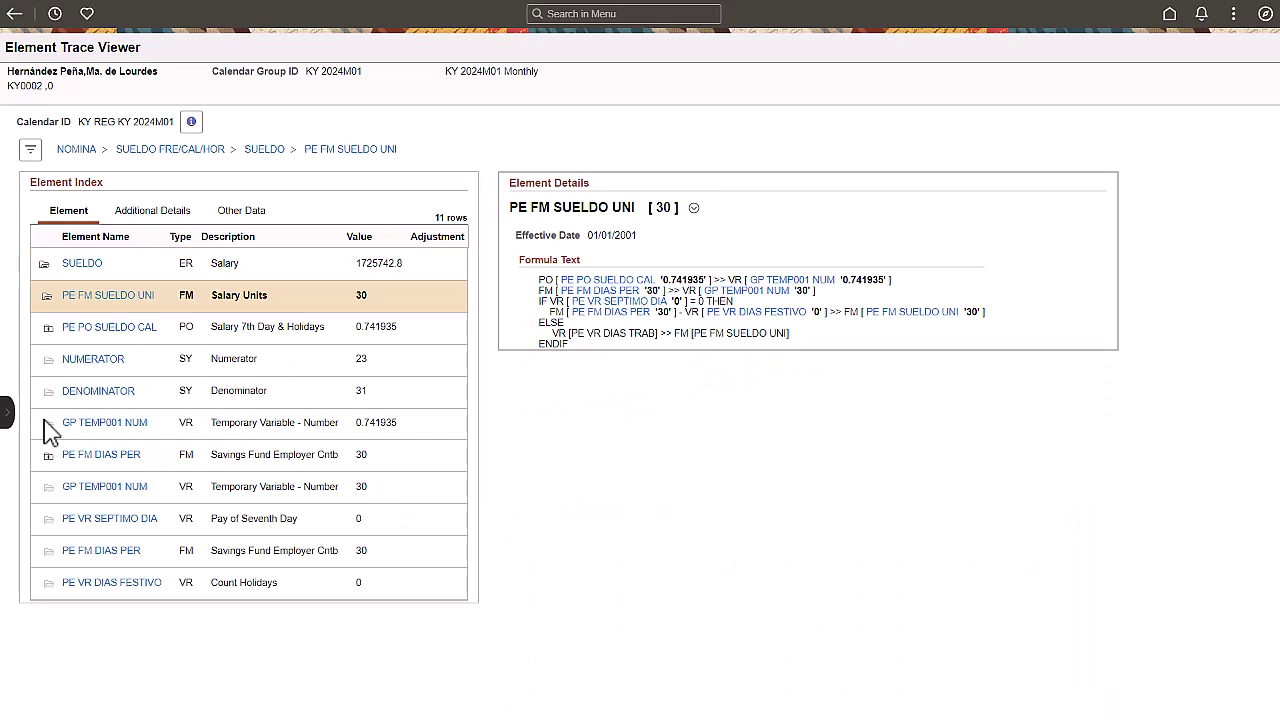
{"action": "left_click", "coordinate": [48, 456]}
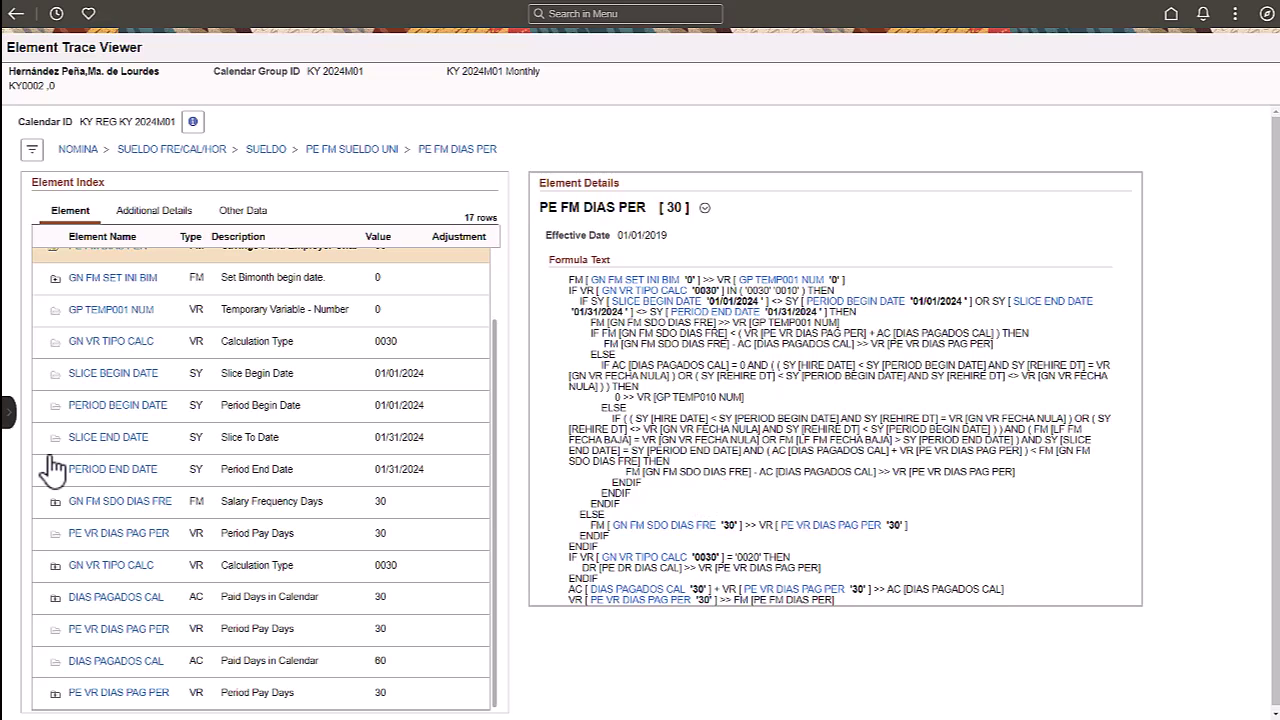
{"action": "left_click", "coordinate": [695, 526]}
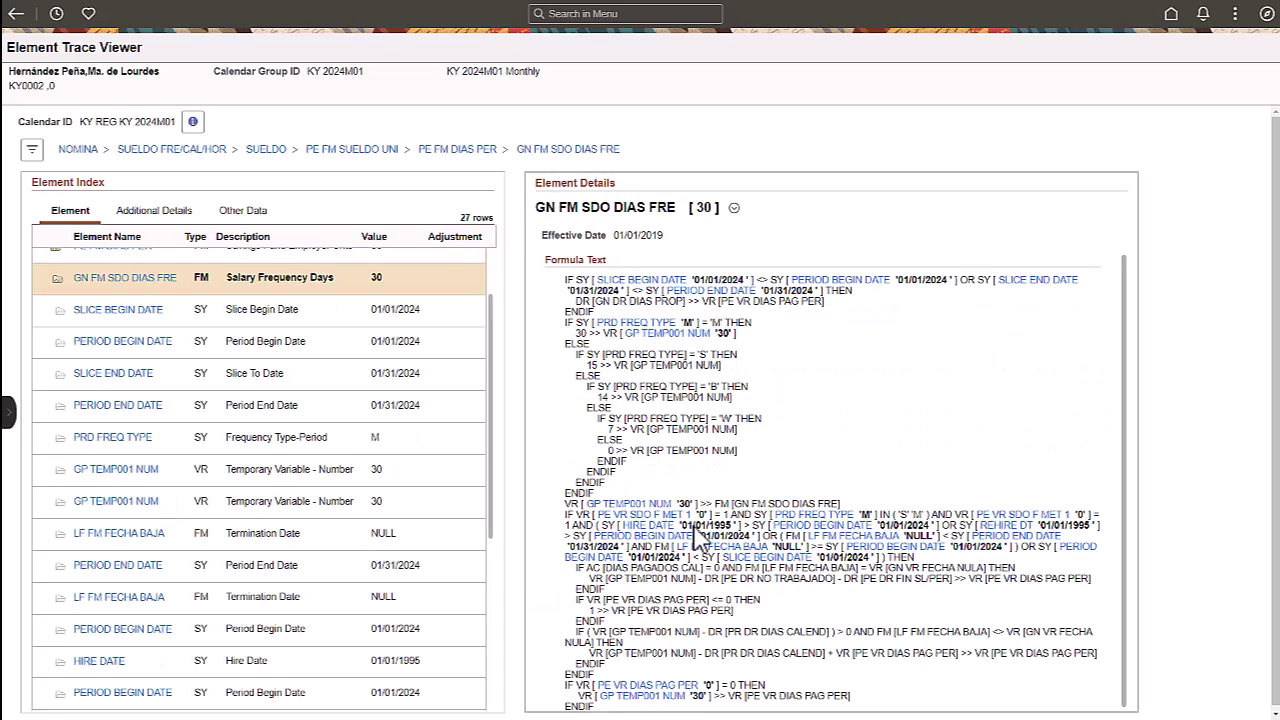
{"action": "left_click", "coordinate": [734, 209]}
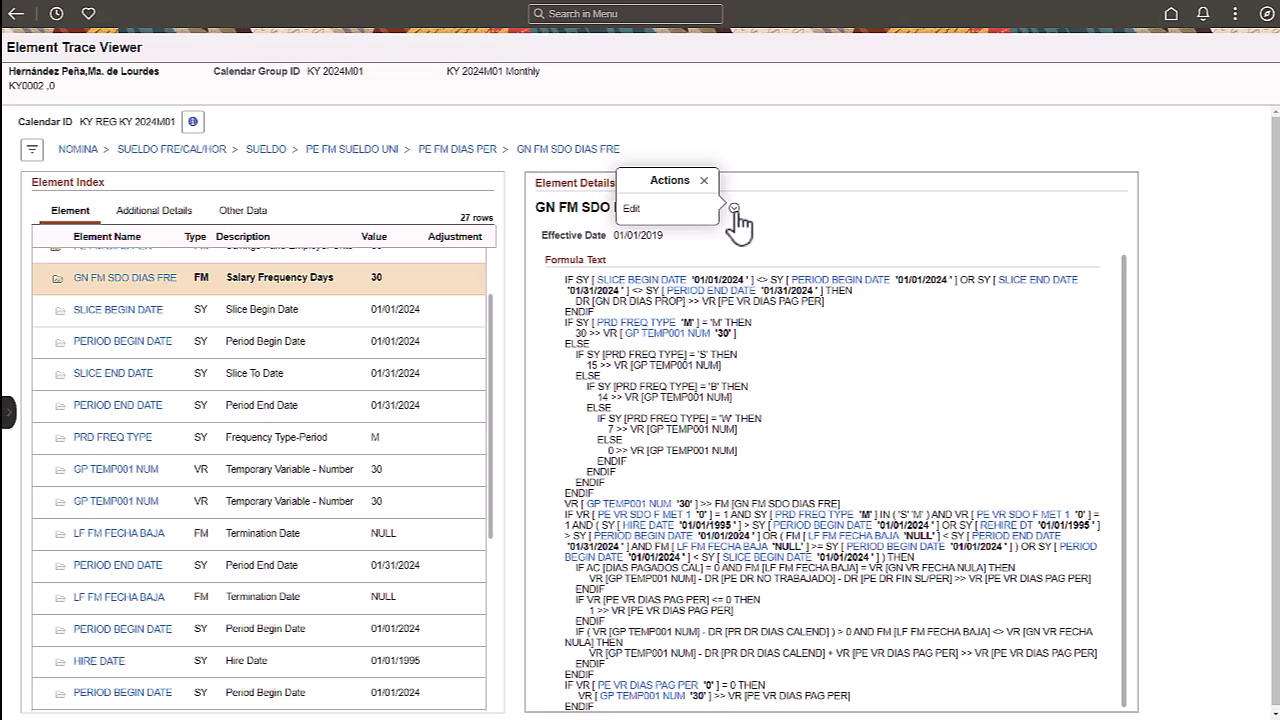
Choose Edit for GN FM SDO DIAS FRE, then climb back via SUELDO FRE/CAL/HOR to NOMINA.
{"action": "left_click", "coordinate": [636, 210]}
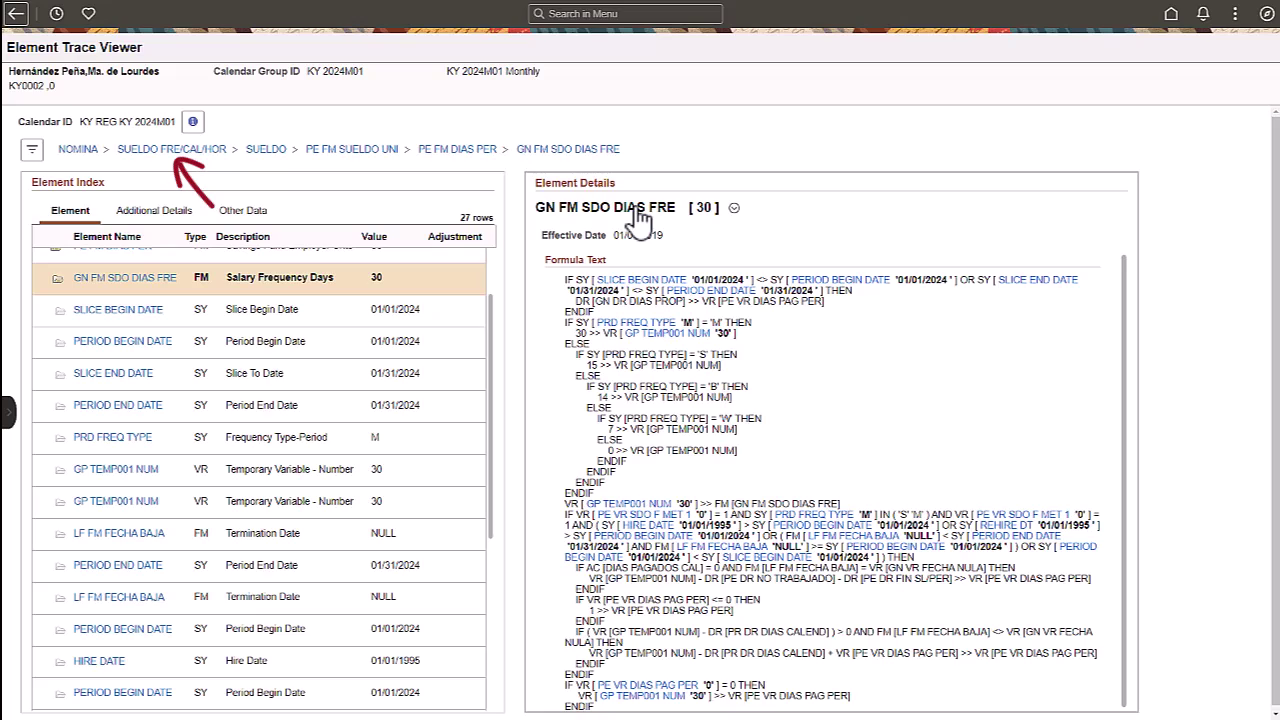
{"action": "left_click", "coordinate": [182, 150]}
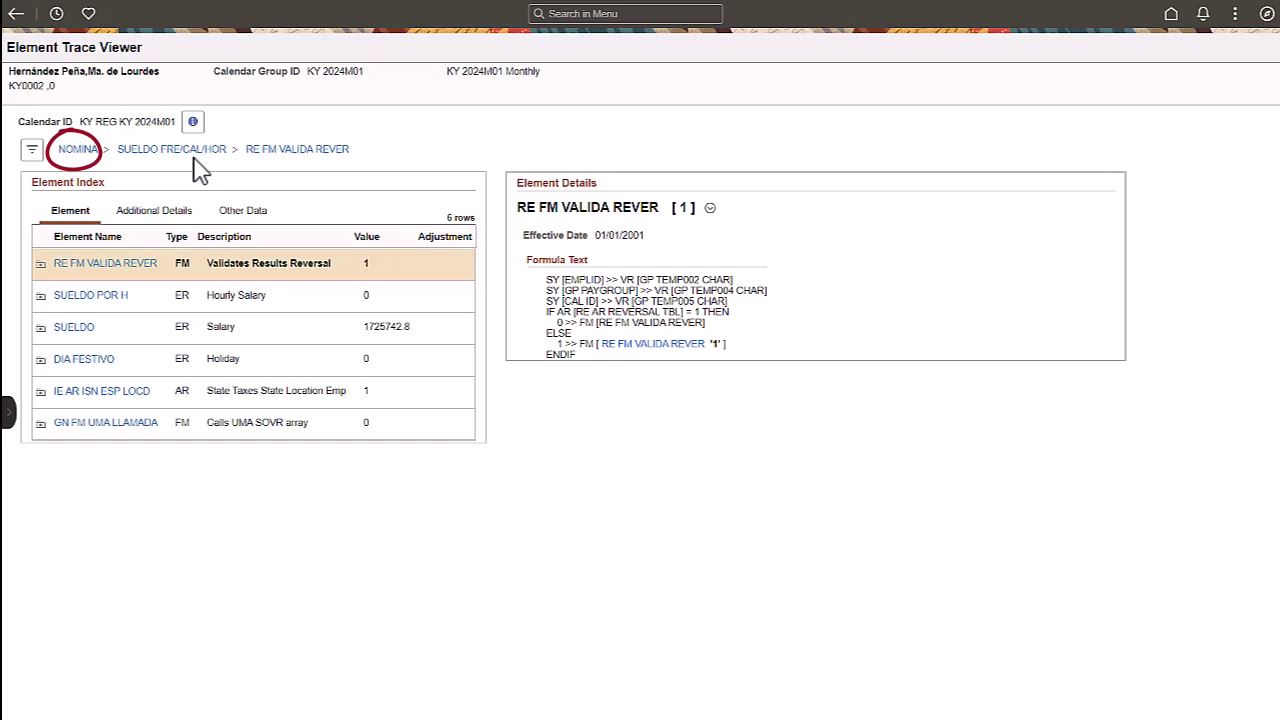
{"action": "left_click", "coordinate": [78, 152]}
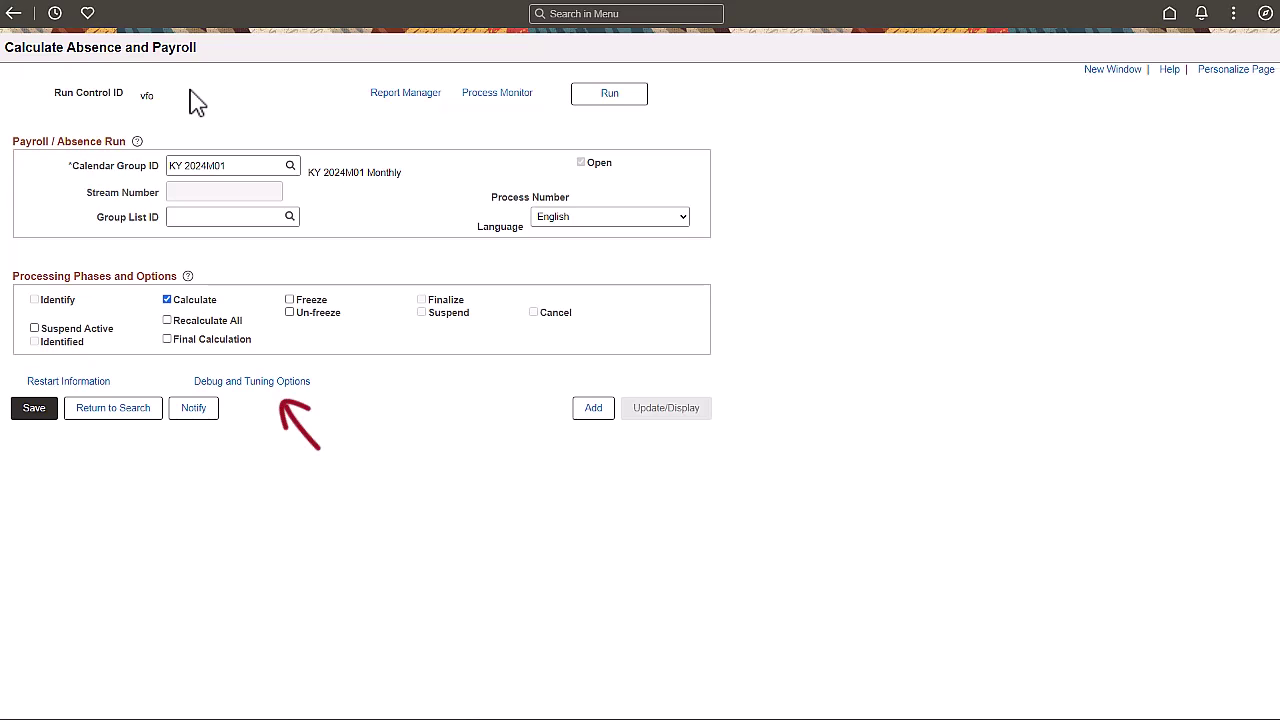
Open Debug and Tuning Options for the KY 2024M01 absence and payroll calculation.
{"action": "left_click", "coordinate": [298, 383]}
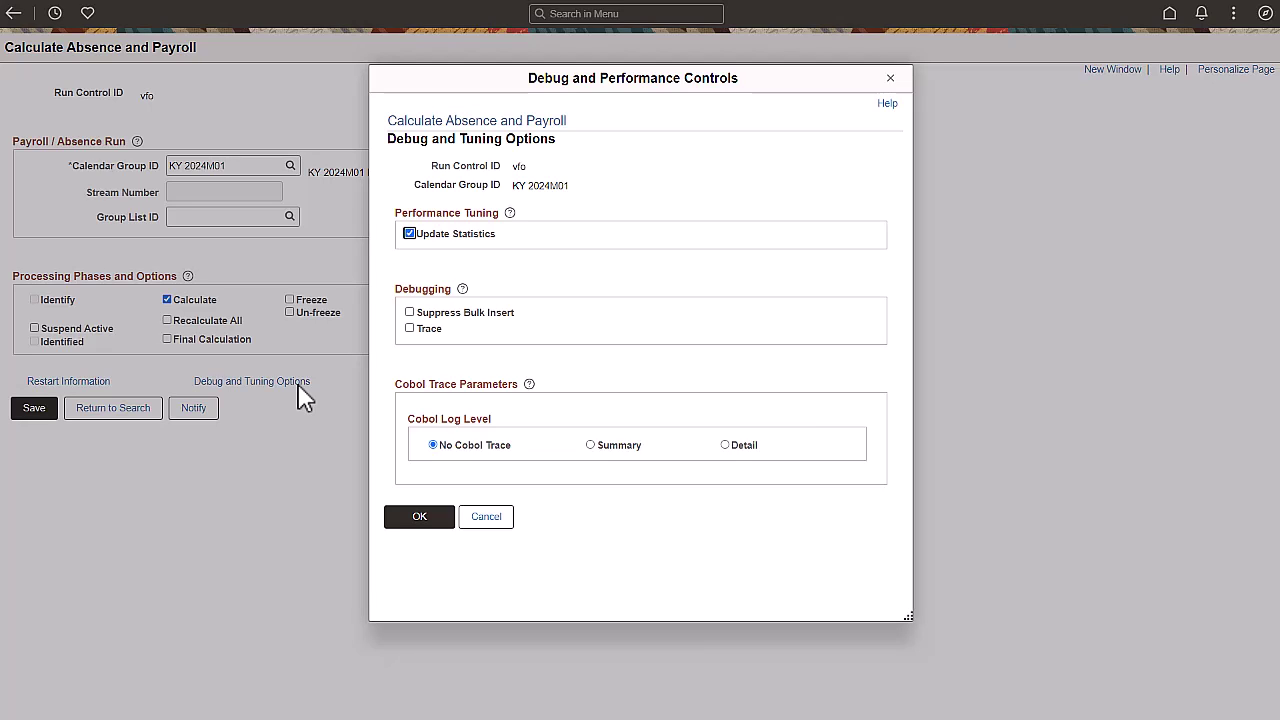
Enable Trace and Extract Trace for the looked-up employee, confirm, and run the payroll job.
{"action": "left_click", "coordinate": [409, 328]}
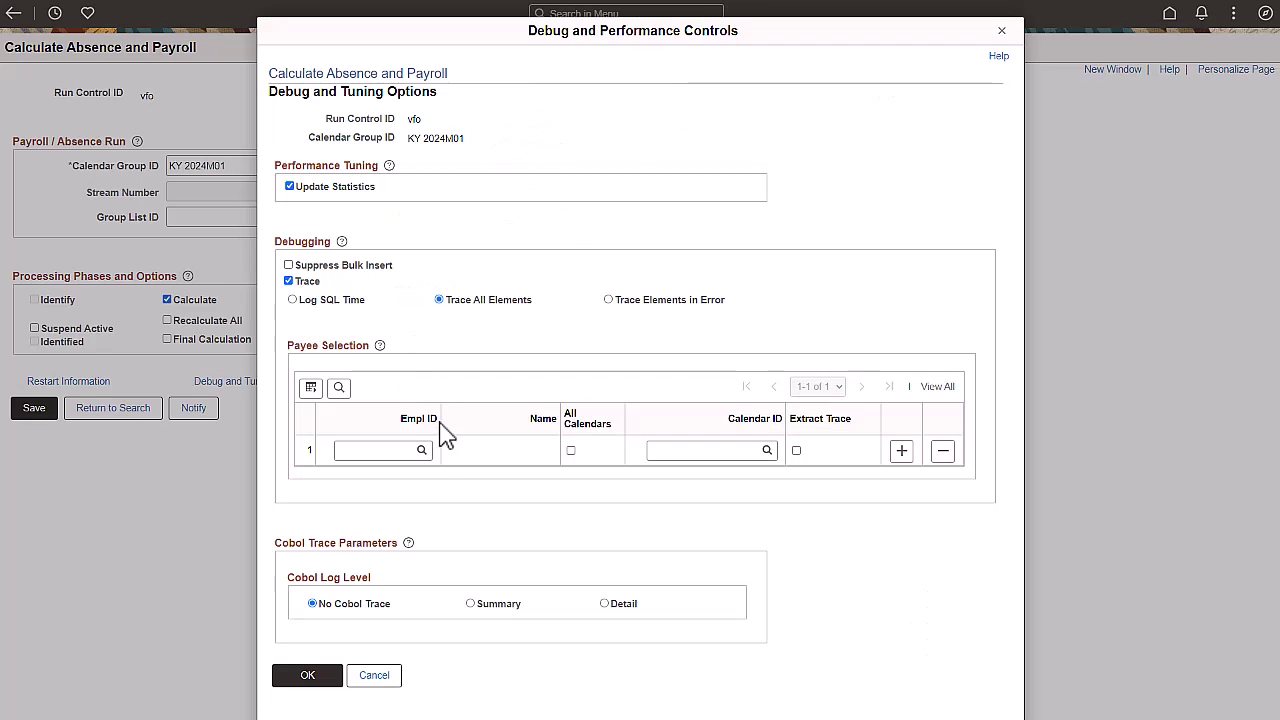
{"action": "left_click", "coordinate": [421, 451]}
{"action": "left_click", "coordinate": [536, 360]}
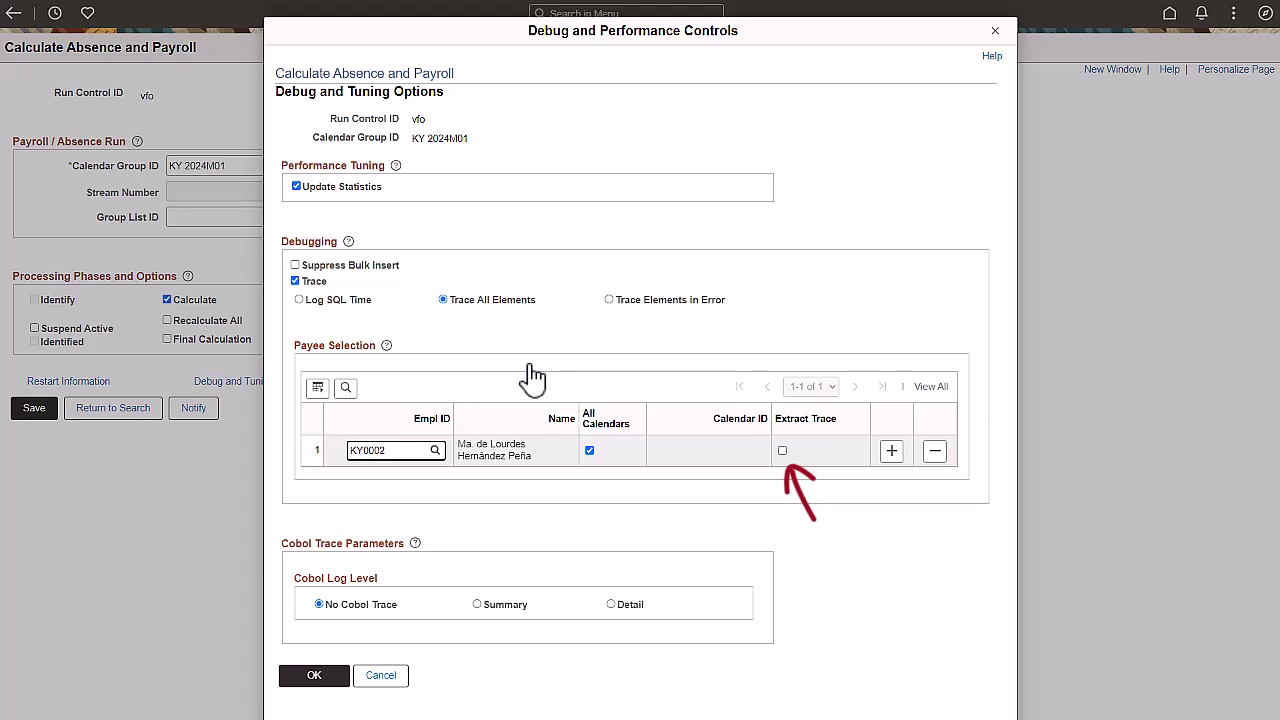
{"action": "left_click", "coordinate": [782, 451]}
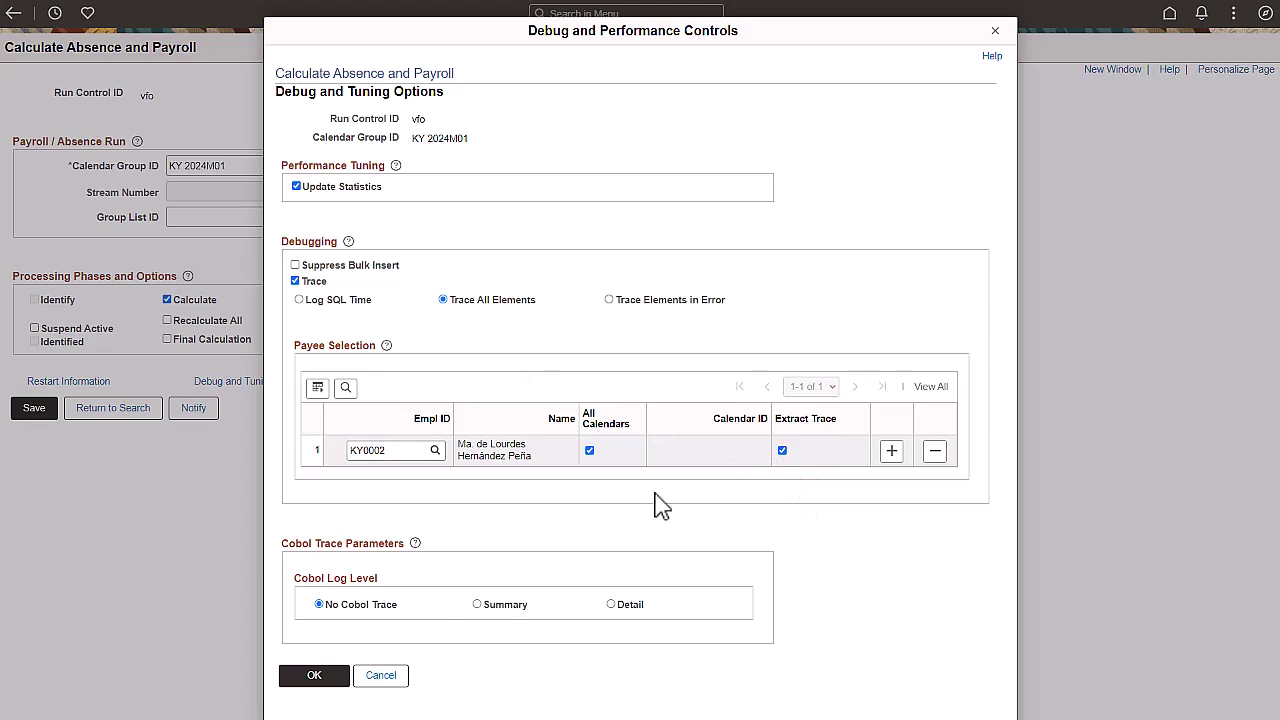
{"action": "left_click", "coordinate": [336, 677]}
{"action": "left_click", "coordinate": [586, 100]}
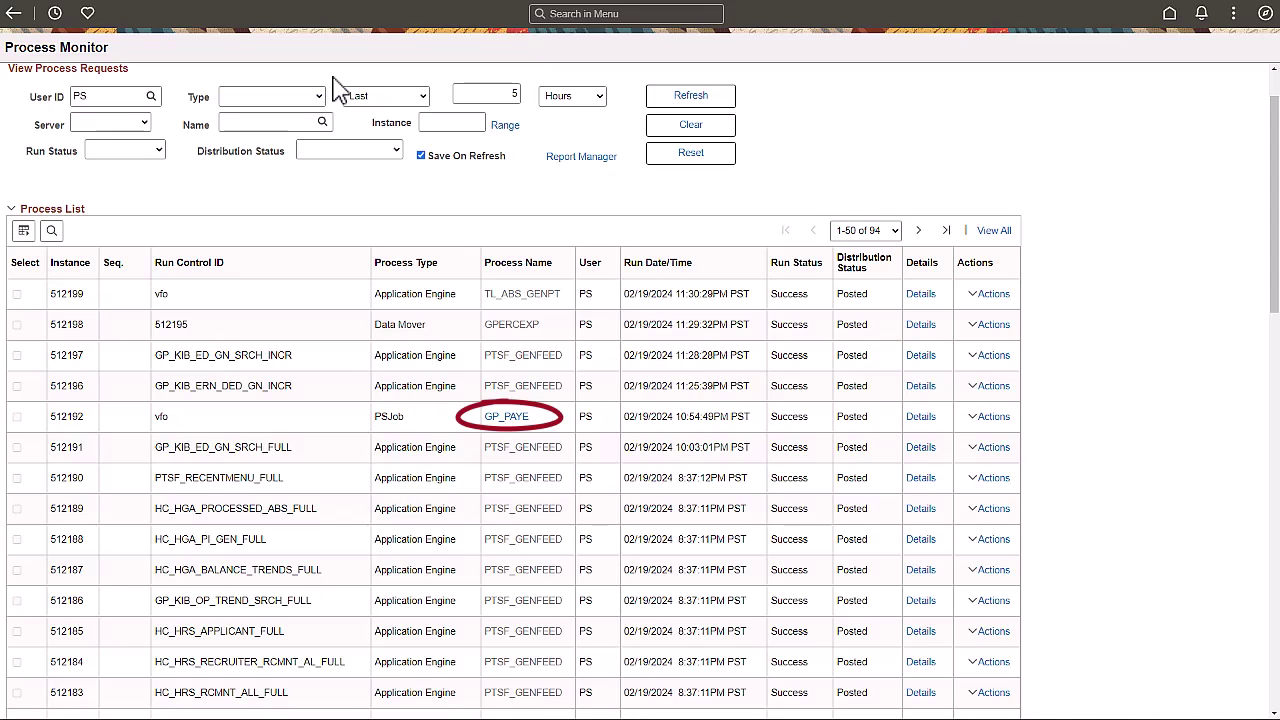
Drill from the GP_PAYE job into step 512195 GP_PAYAFTER and view its log/trace files.
{"action": "left_click", "coordinate": [495, 418]}
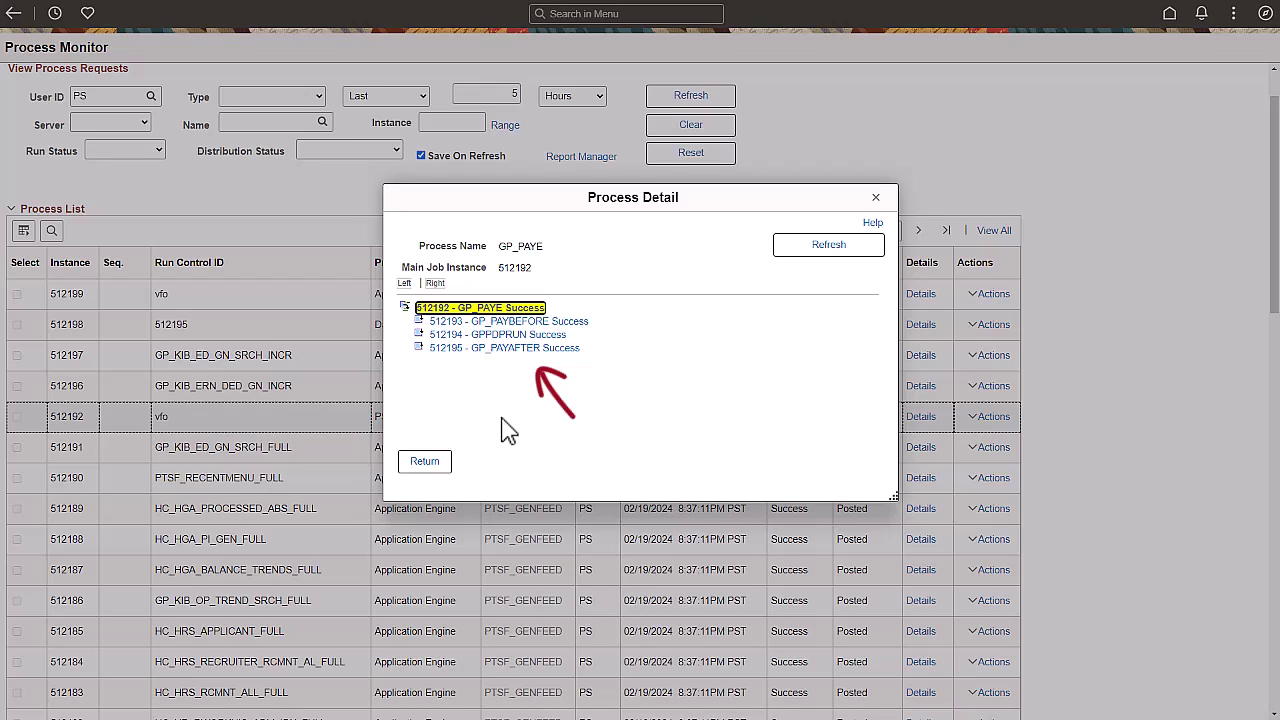
{"action": "left_click", "coordinate": [490, 348]}
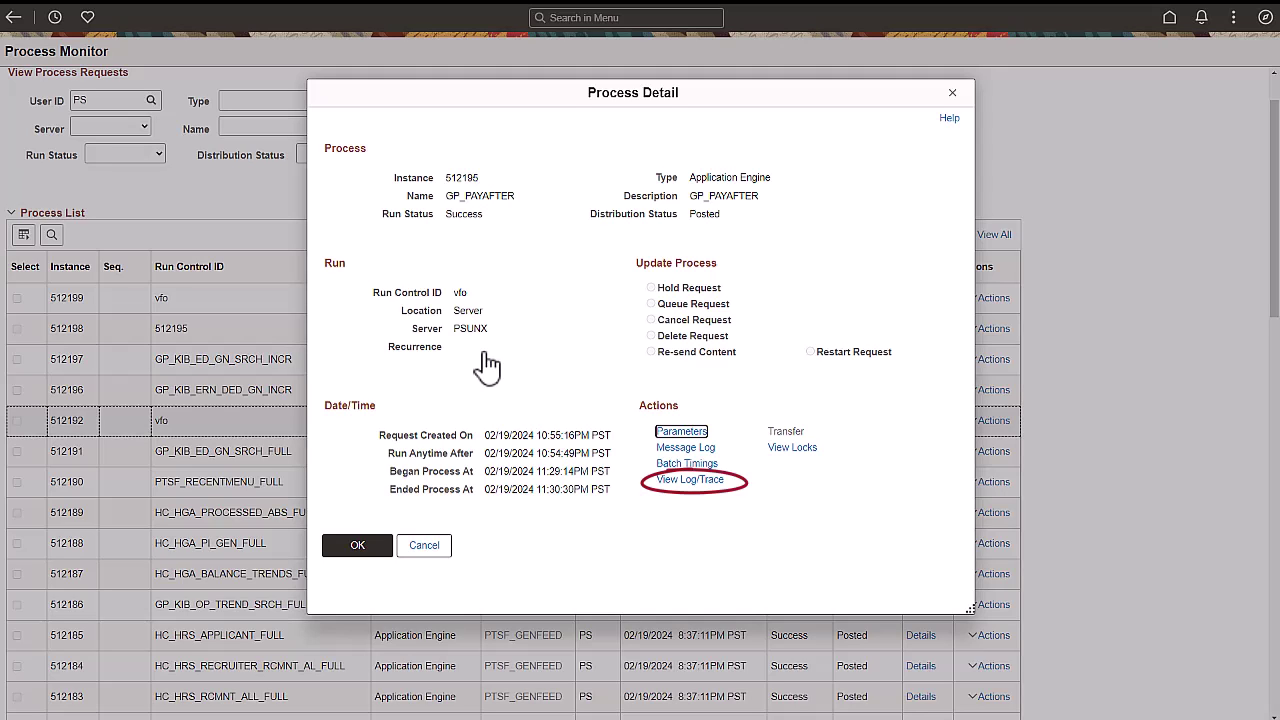
{"action": "left_click", "coordinate": [690, 480]}
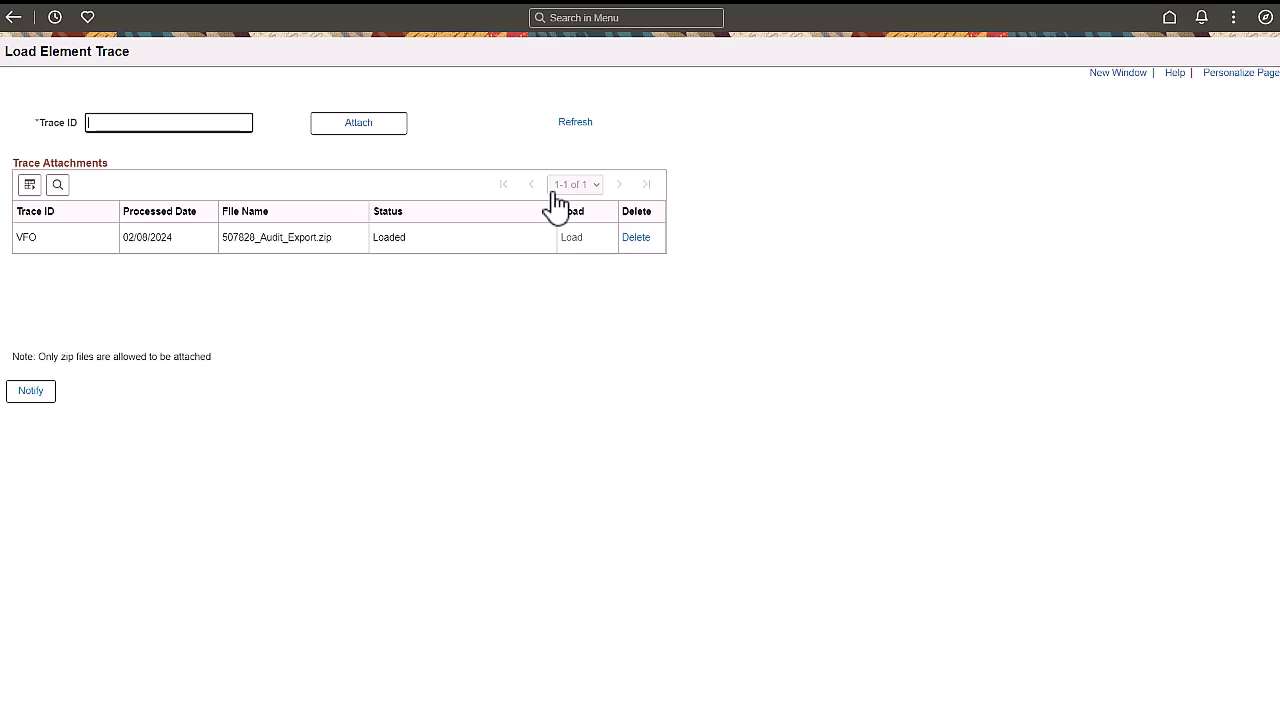
Upload 512195_Audit_Export.zip under trace ID DEMO and load the DEMO trace.
{"action": "left_click", "coordinate": [163, 124]}
{"action": "type", "text": "DEMO"}
{"action": "left_click", "coordinate": [340, 128]}
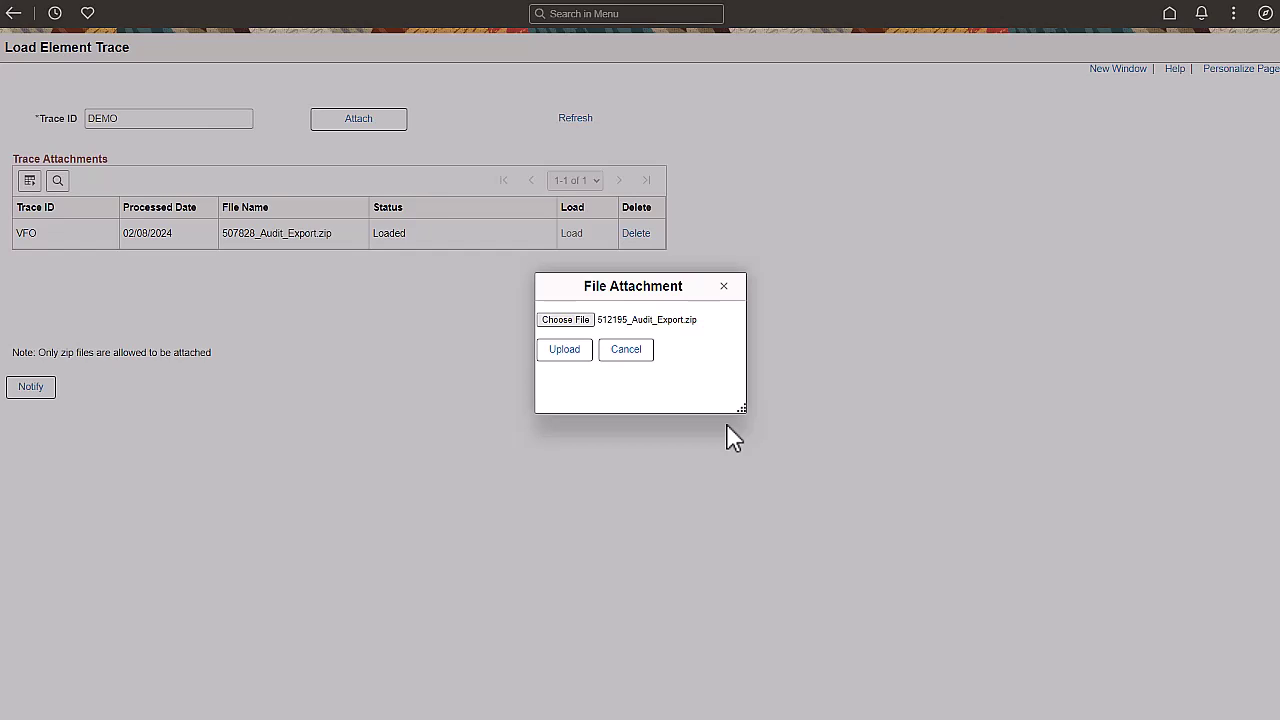
{"action": "left_click", "coordinate": [564, 351]}
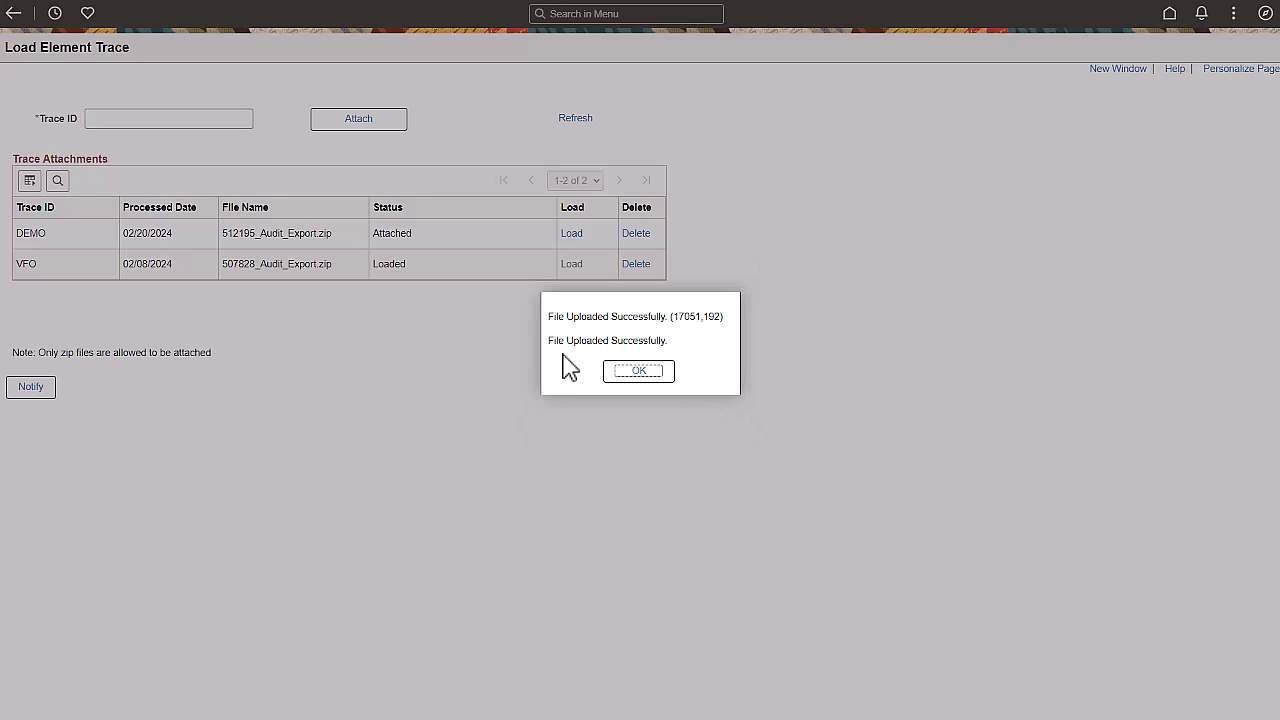
{"action": "left_click", "coordinate": [636, 374]}
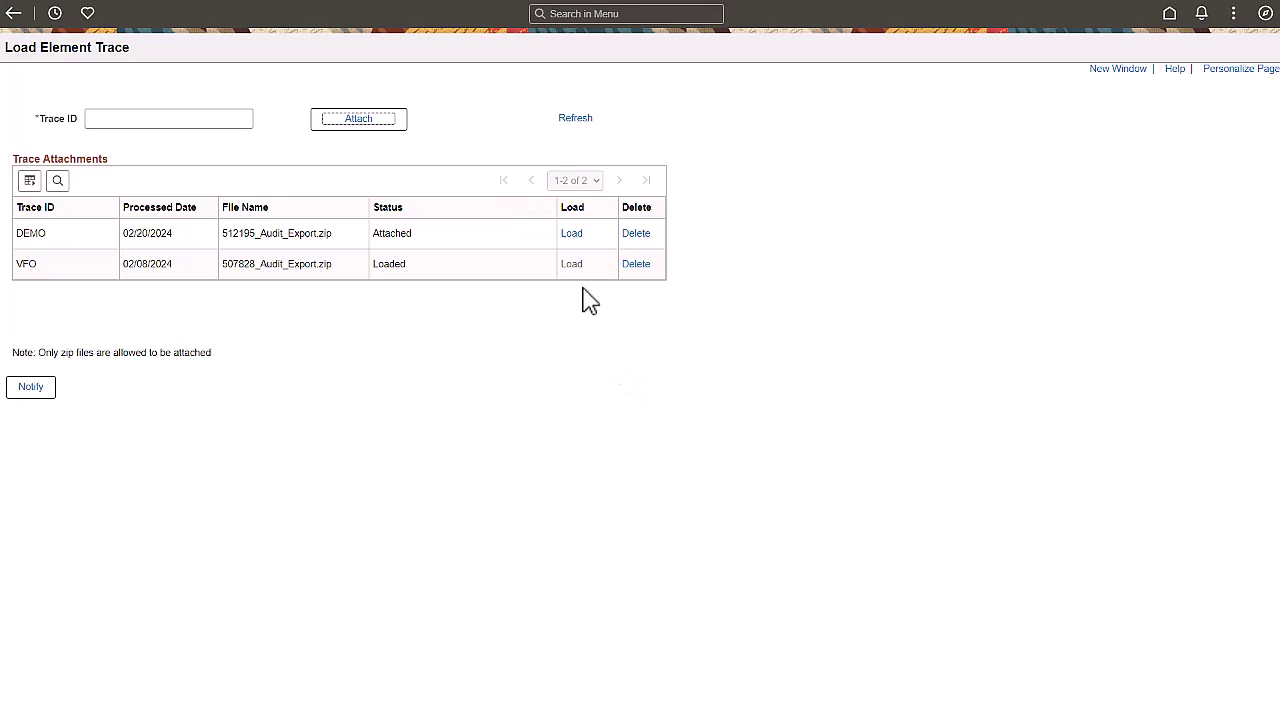
{"action": "left_click", "coordinate": [577, 240]}
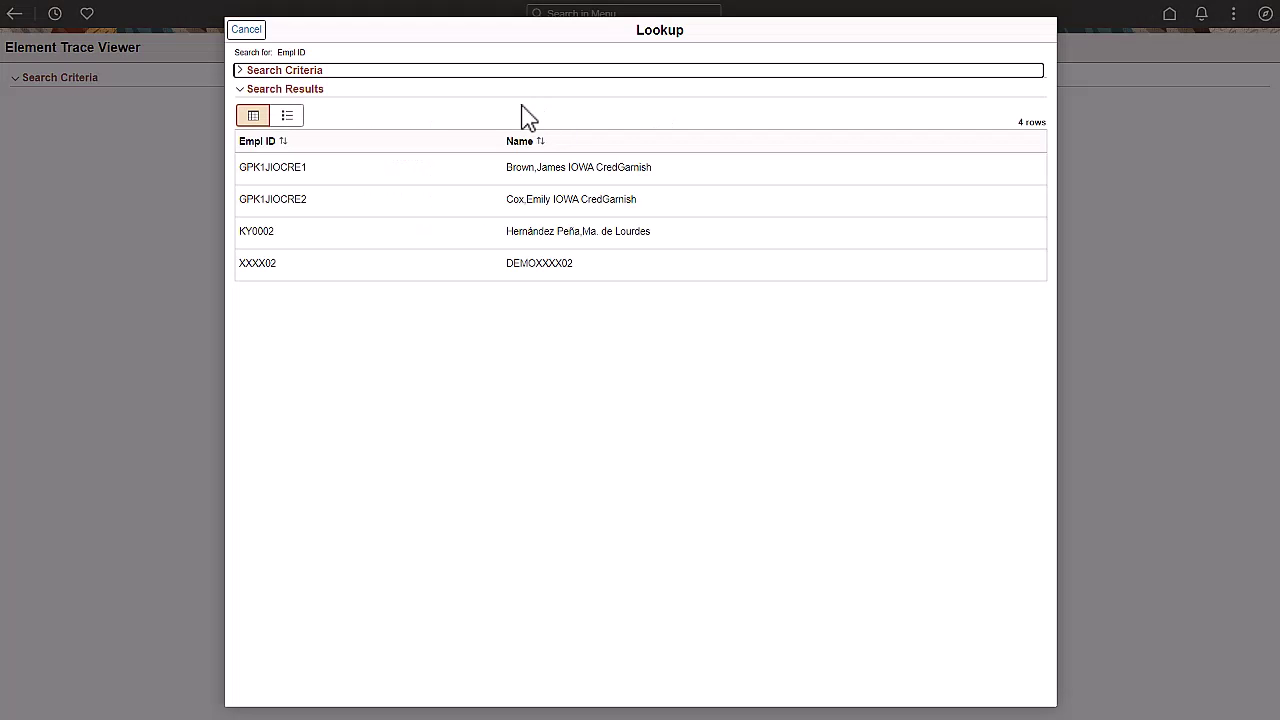
Pick the demo employee from the Empl ID lookup, search, and open their KY 2024M01 trace.
{"action": "left_click", "coordinate": [300, 264]}
{"action": "left_click", "coordinate": [450, 220]}
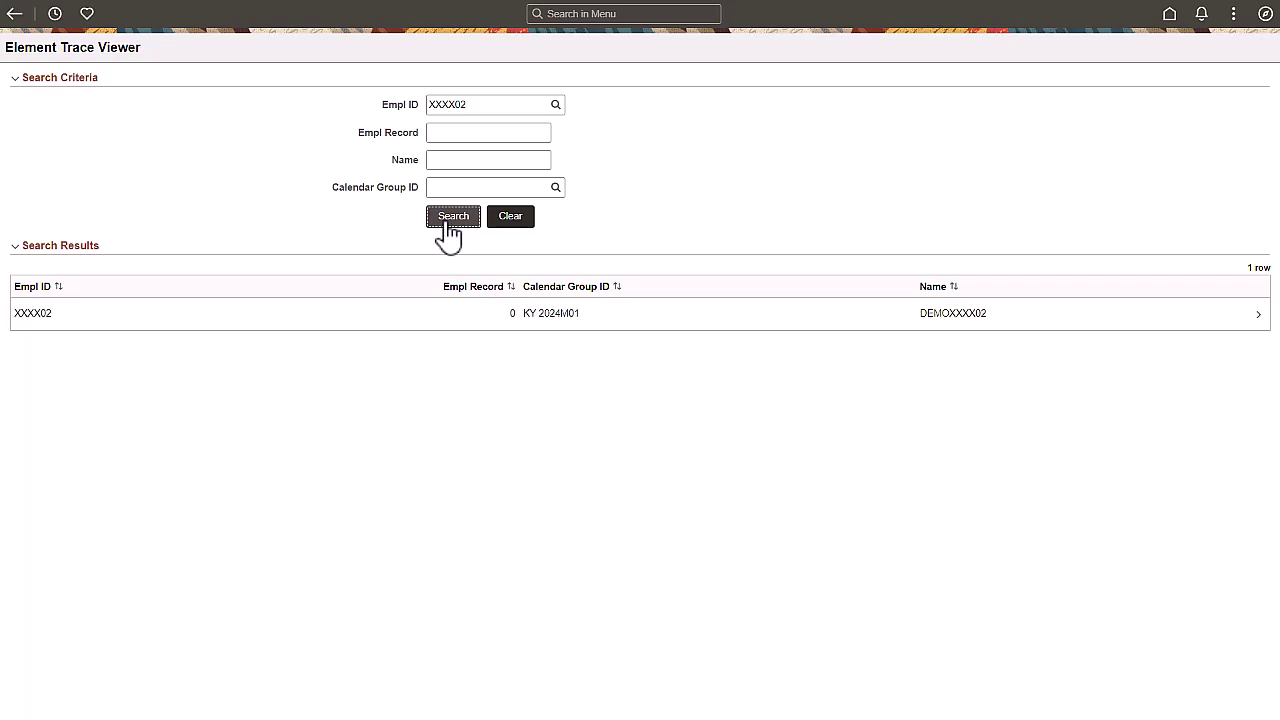
{"action": "left_click", "coordinate": [433, 313]}
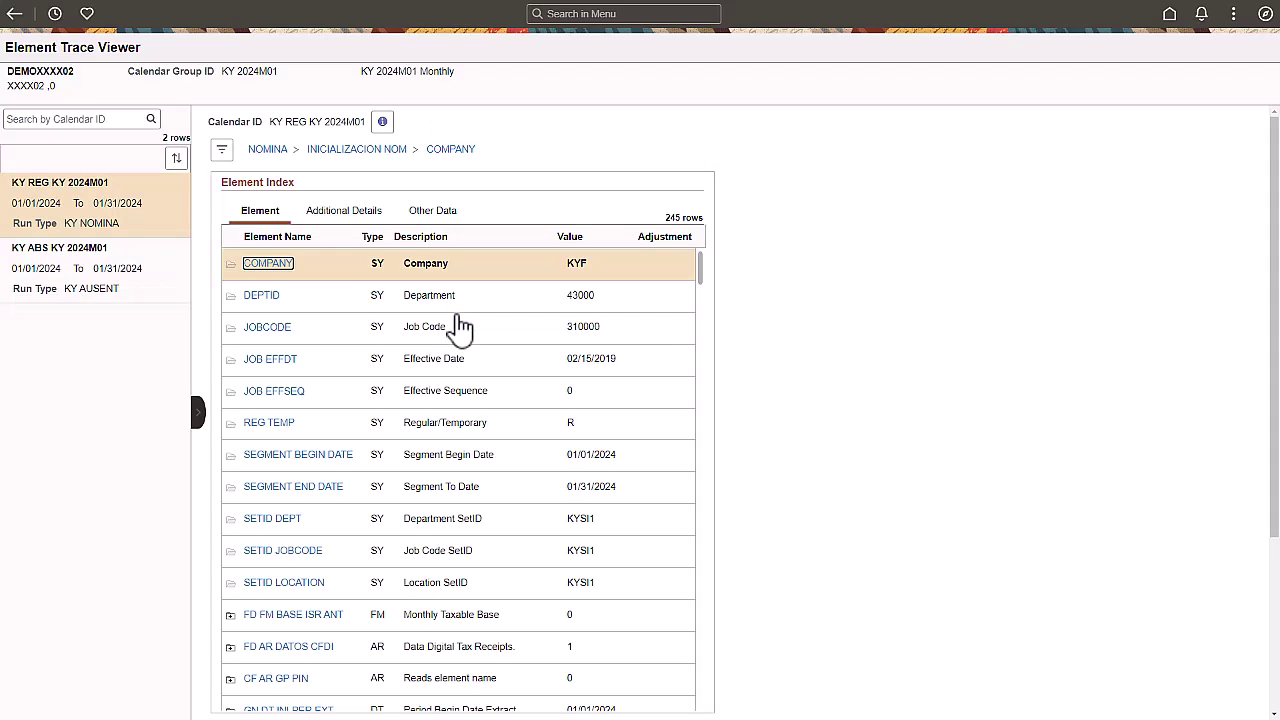
Filter the traced elements by Element Name SUELDO and bring up the SUELDO row's actions.
{"action": "left_click", "coordinate": [222, 150]}
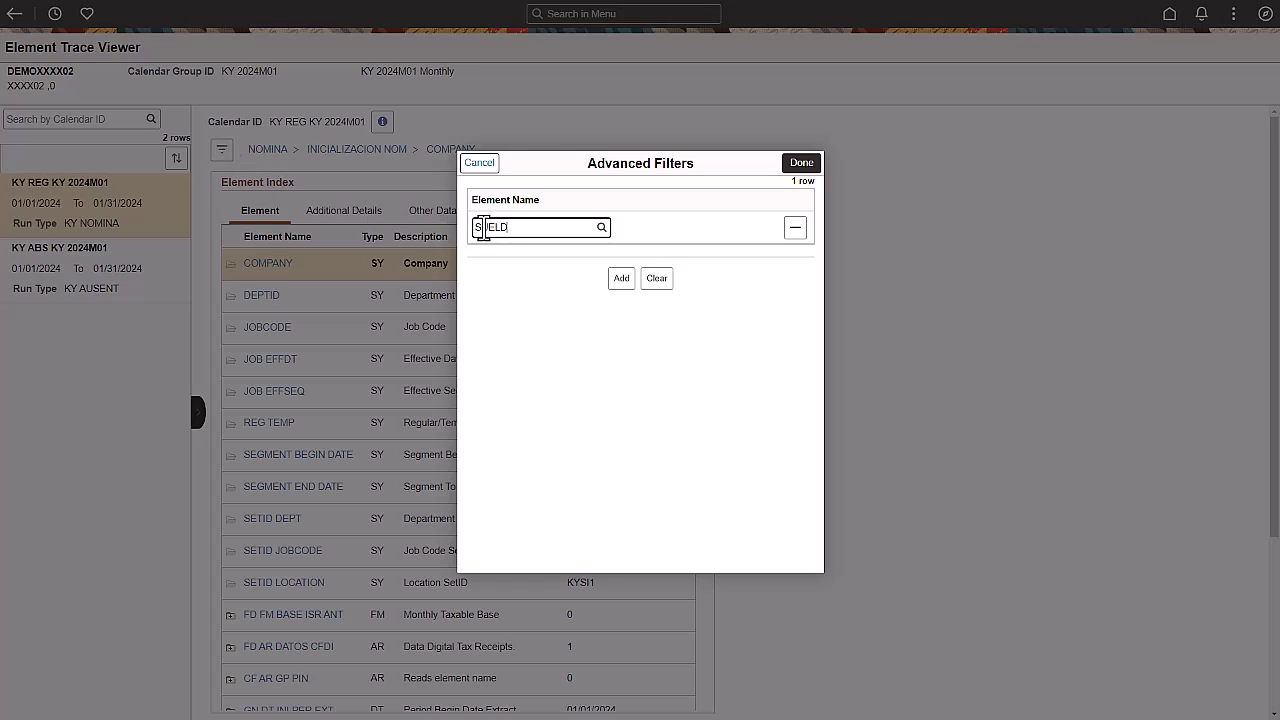
{"action": "left_click", "coordinate": [529, 286]}
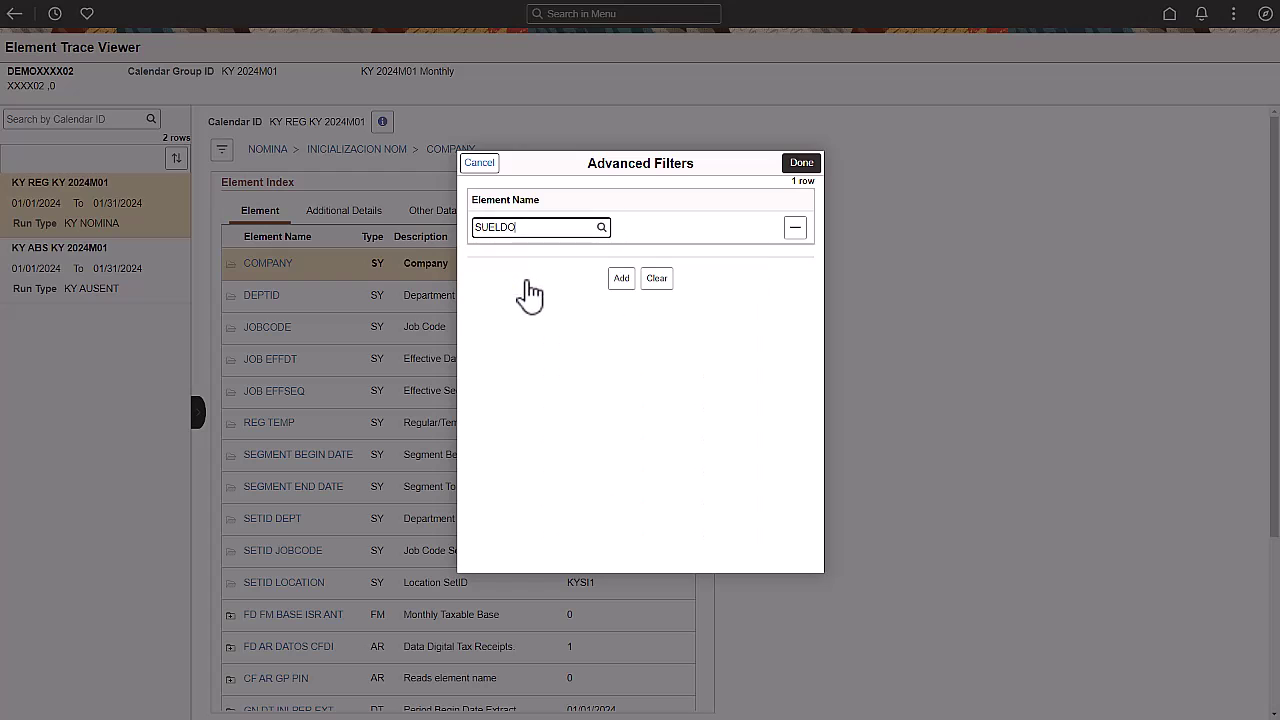
{"action": "left_click", "coordinate": [800, 164]}
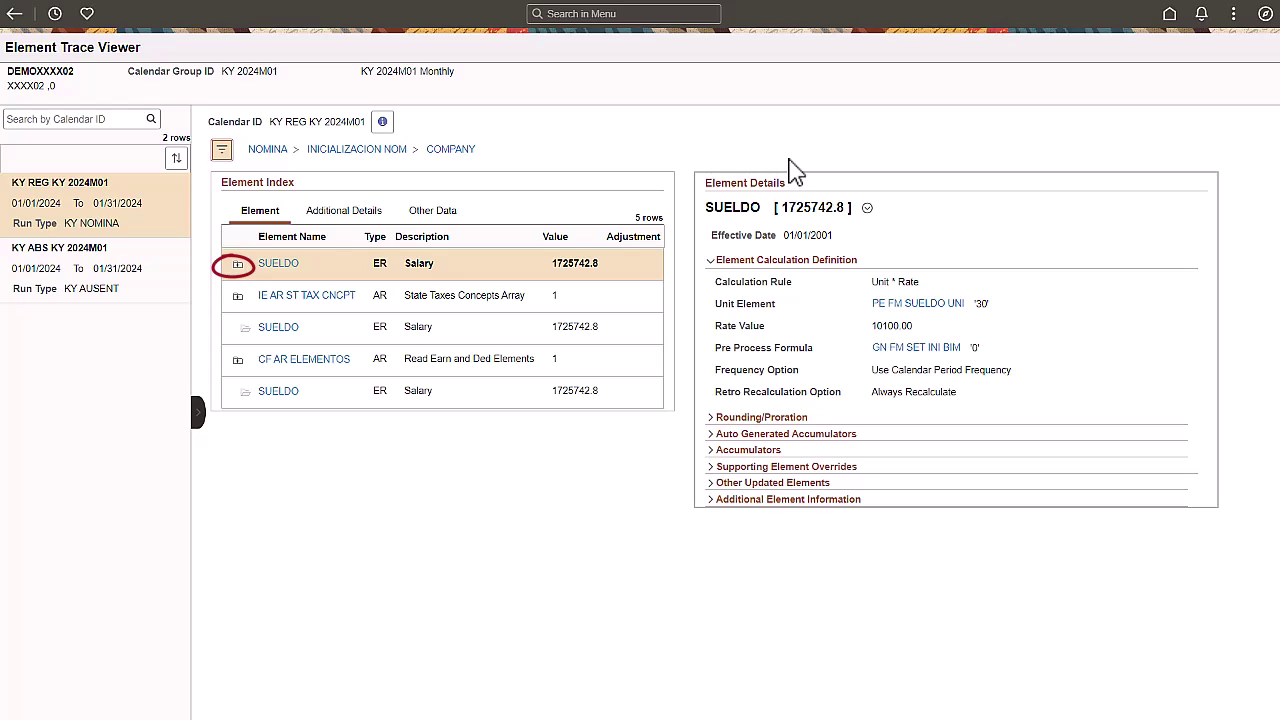
{"action": "left_click", "coordinate": [867, 208]}
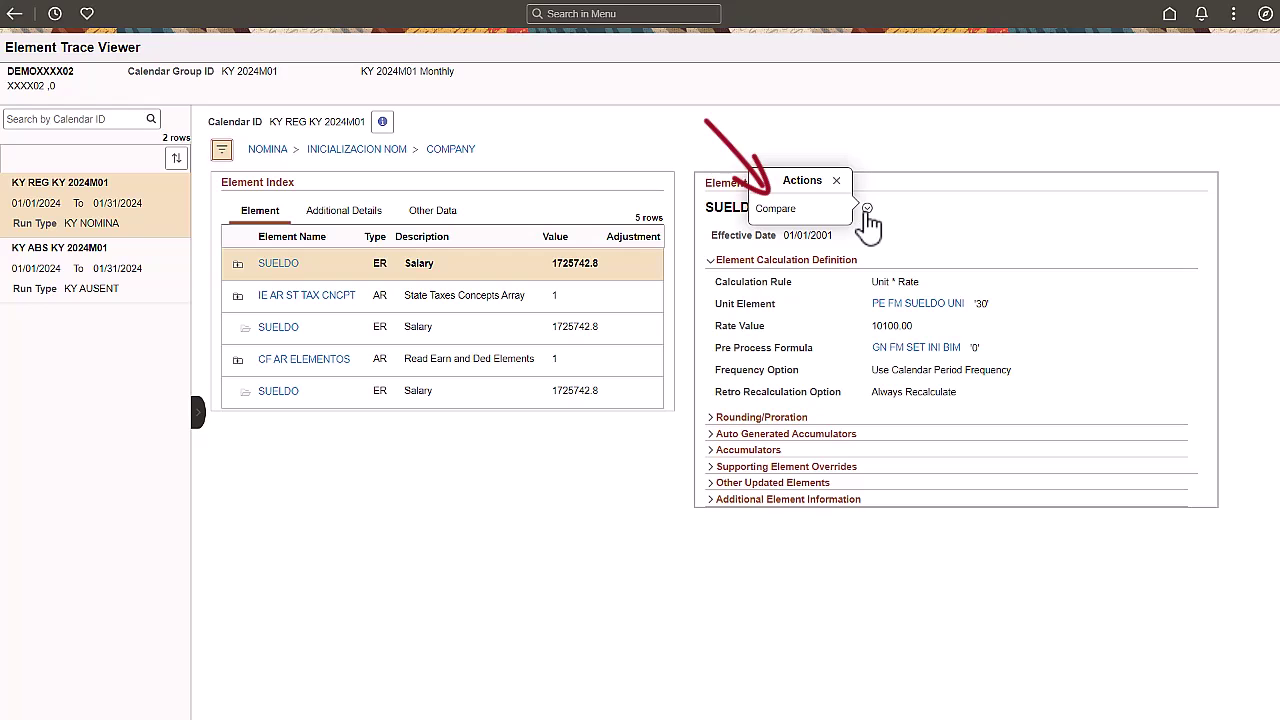
Compare the SUELDO element to see its PIN Code changed from SUELDO MEX to SUELDO_CUS.
{"action": "left_click", "coordinate": [797, 211]}
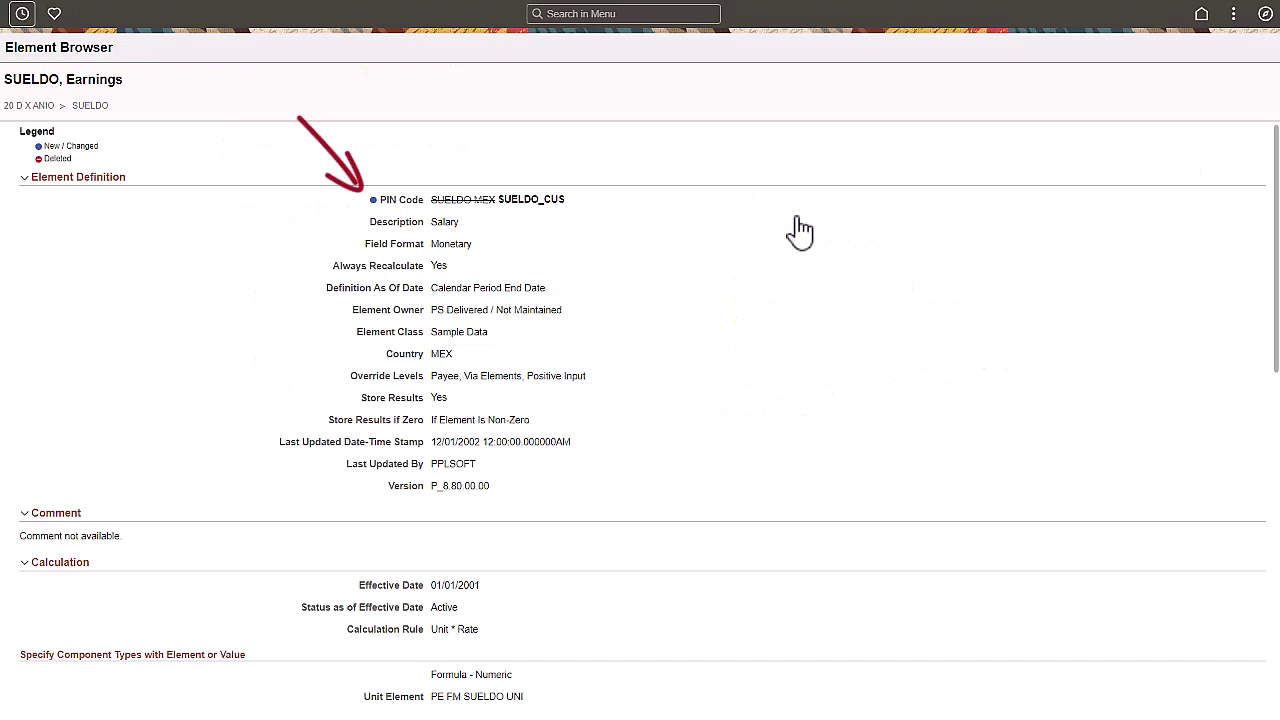